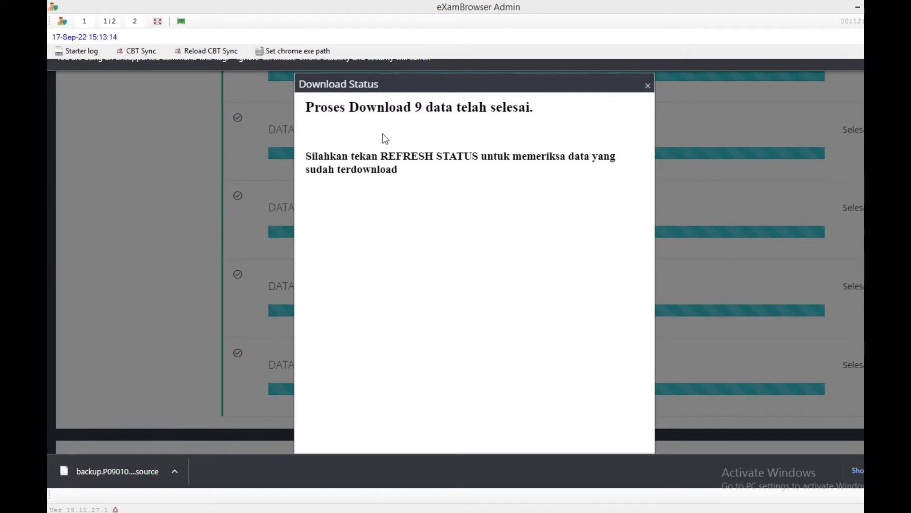
Refresh the download status and confirm DATA 1–9 show matching counts, e.g. DATA 4: 1024–1024.
left_click(647, 85)
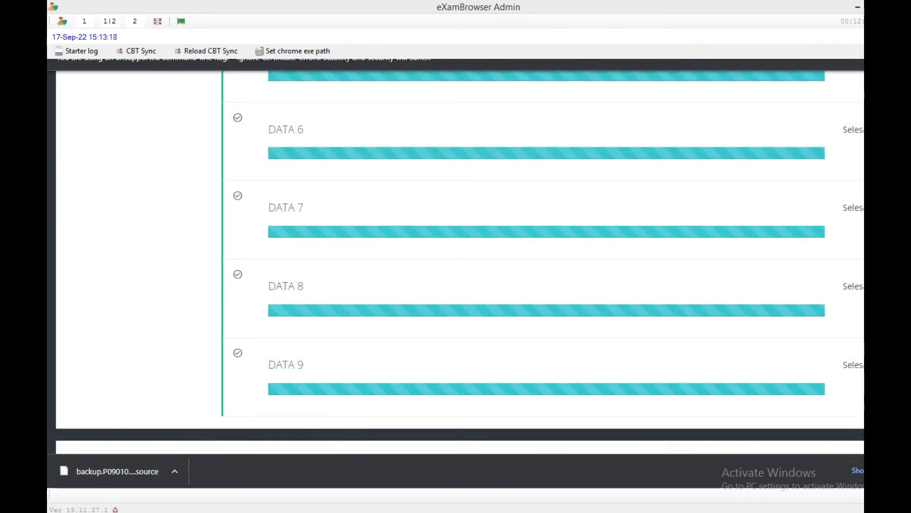
scroll(460, 259, "down", 1)
scroll(461, 260, "up", 10)
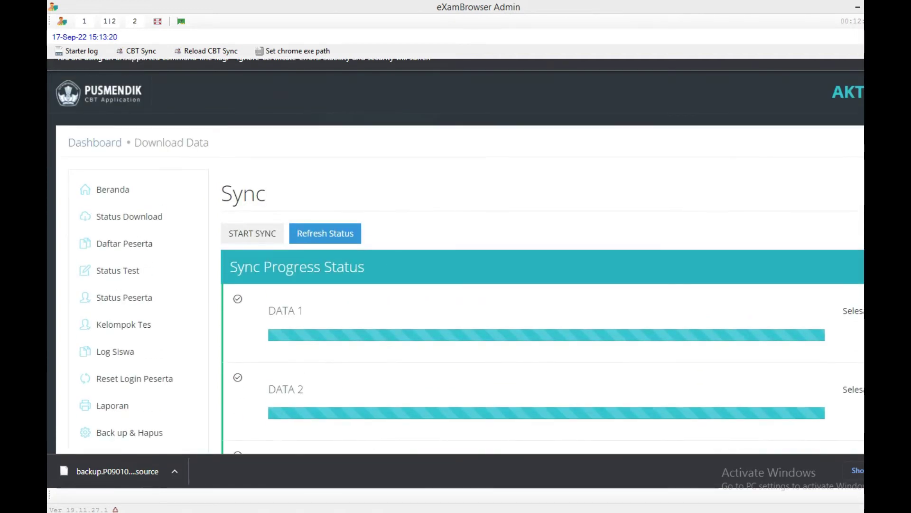
left_click(335, 234)
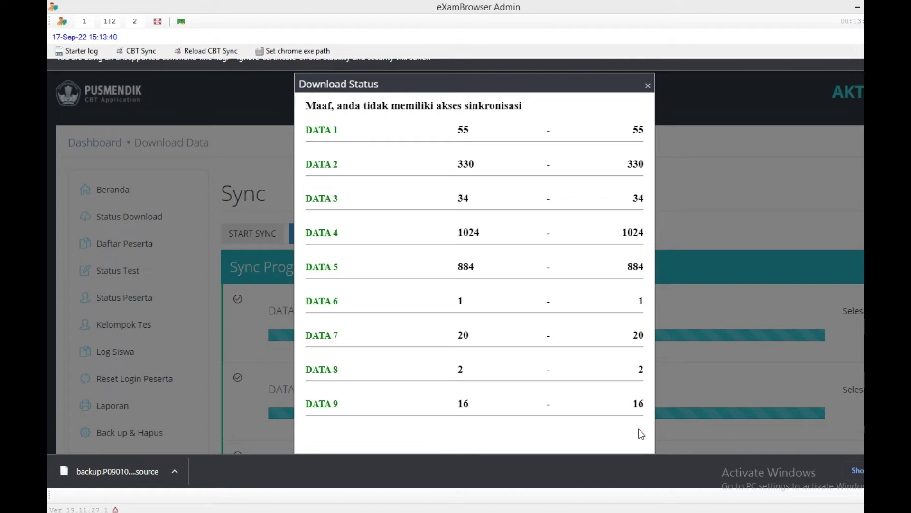
left_click(648, 86)
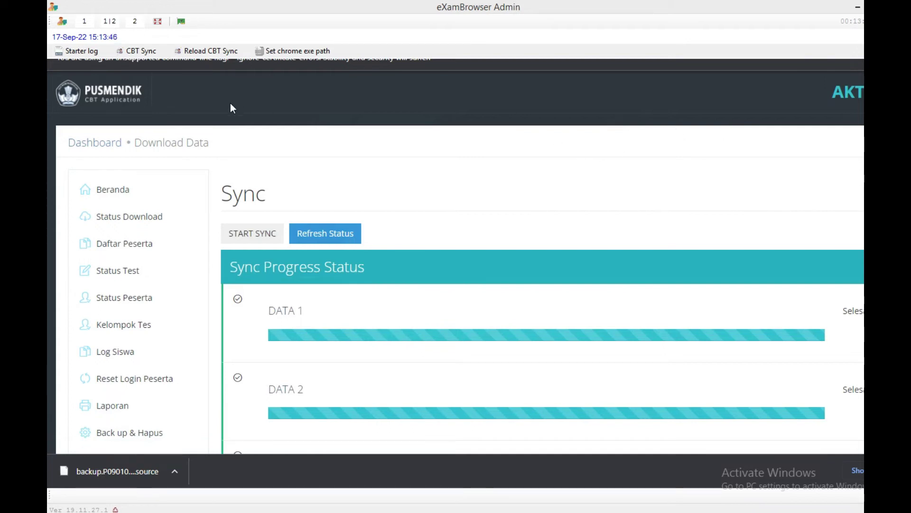
Check Status Tes under Daftar Peserta, which reports invalid transfer-response settings, then open File Explorer.
left_click(121, 245)
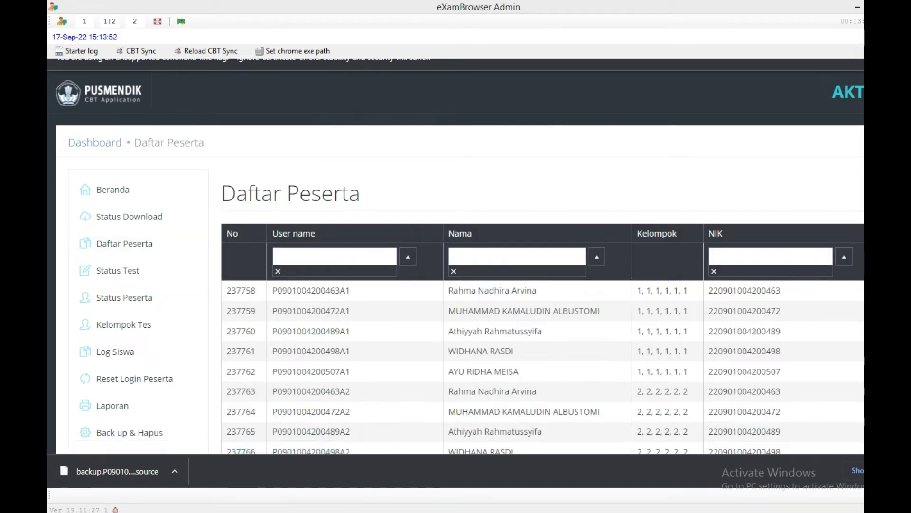
scroll(790, 251, "down", 2)
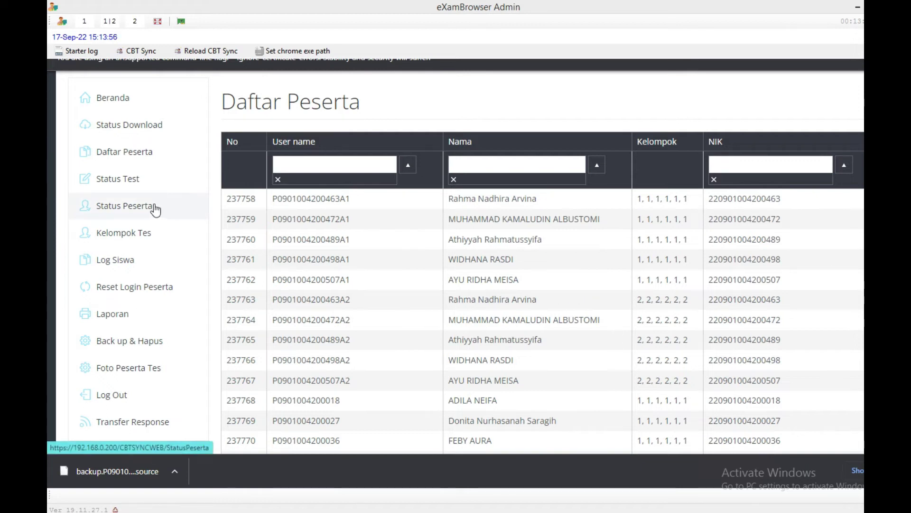
left_click(122, 183)
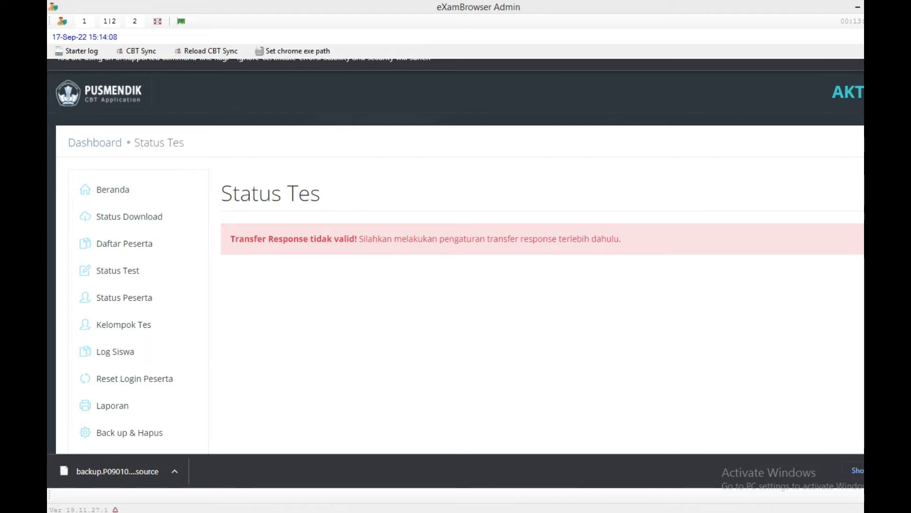
scroll(460, 262, "down", 3)
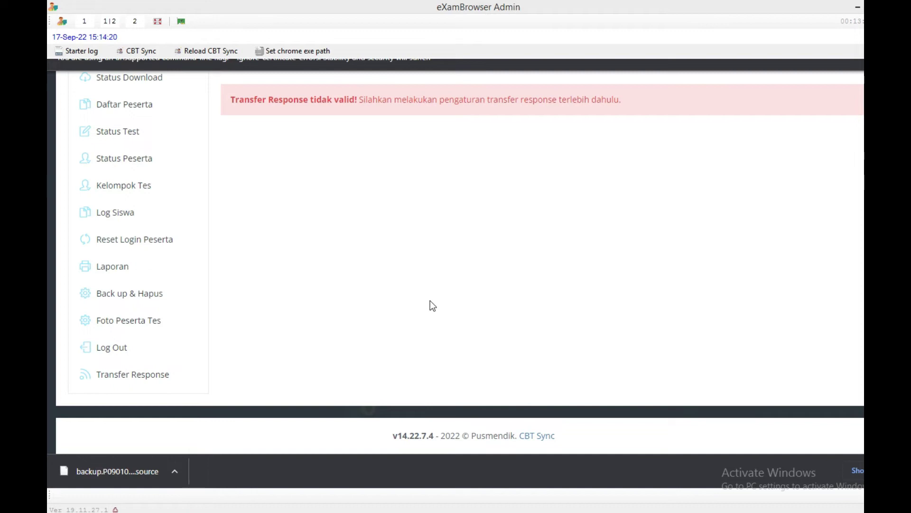
key("super+e")
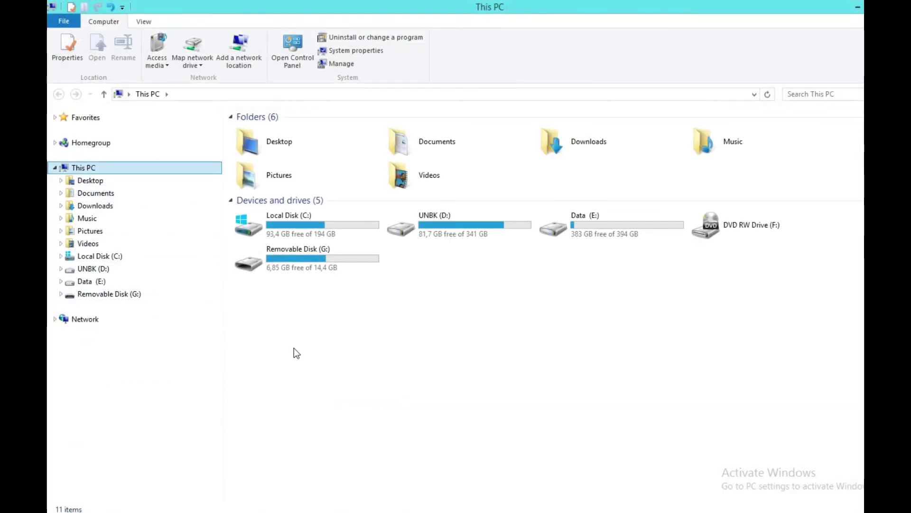
Make a new folder TransferResponUjianANBK2022 at the root of Removable Disk (G:).
left_click(138, 298)
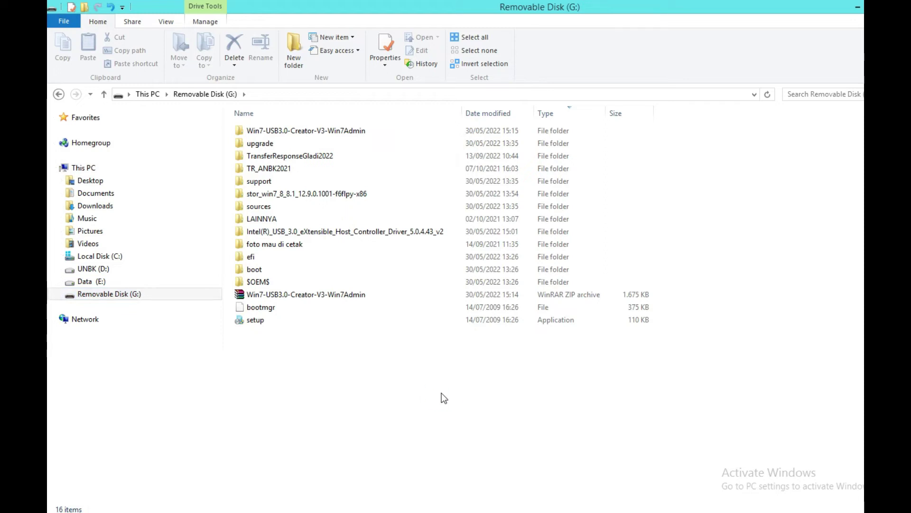
left_click(292, 47)
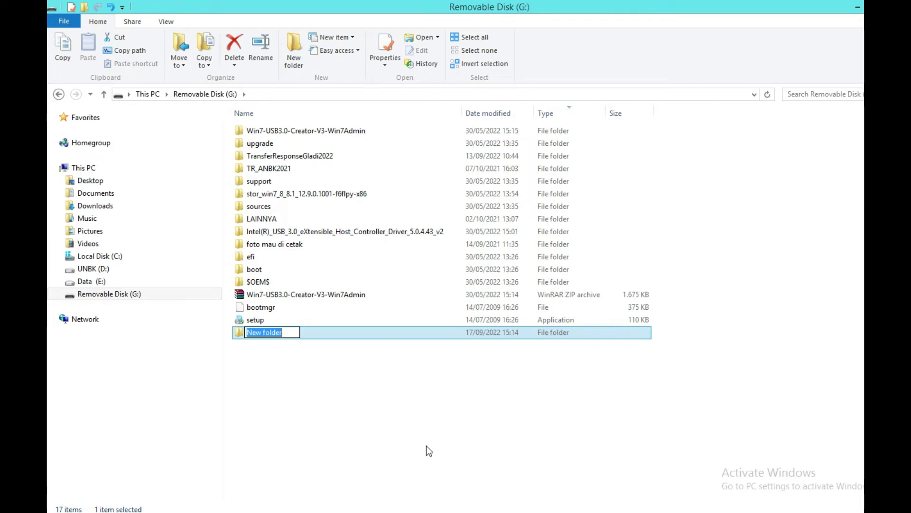
type("Trans")
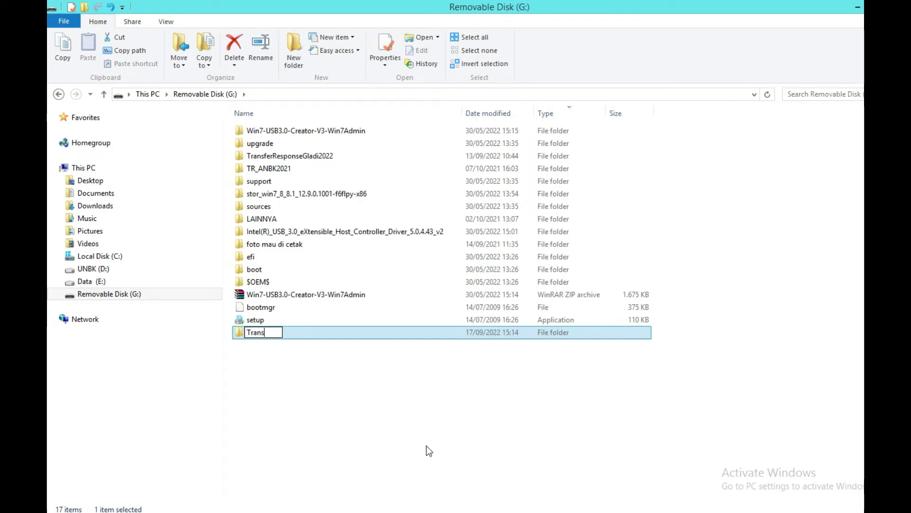
type("ferResponUjianANBK2022")
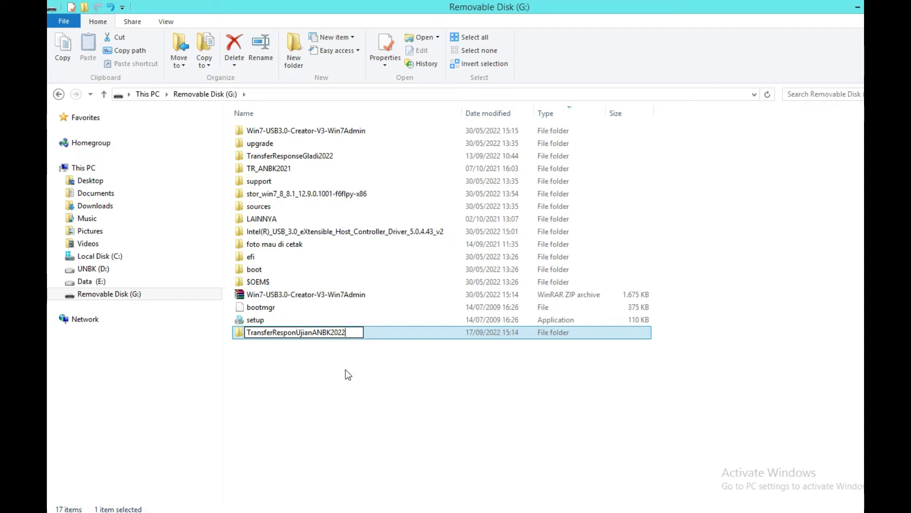
key("Return")
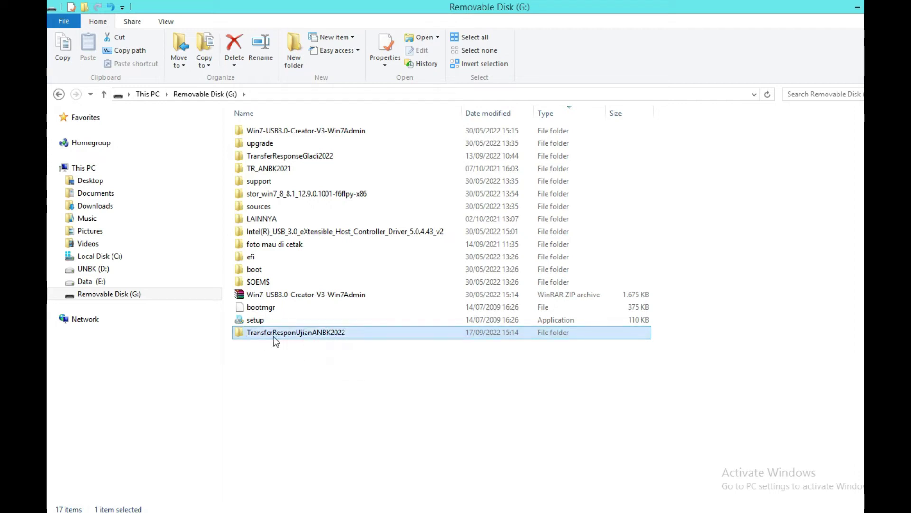
Share TransferResponUjianANBK2022 with Everyone via Properties > Sharing, as \\SERVER01\TransferResponUjianANBK2022.
right_click(288, 335)
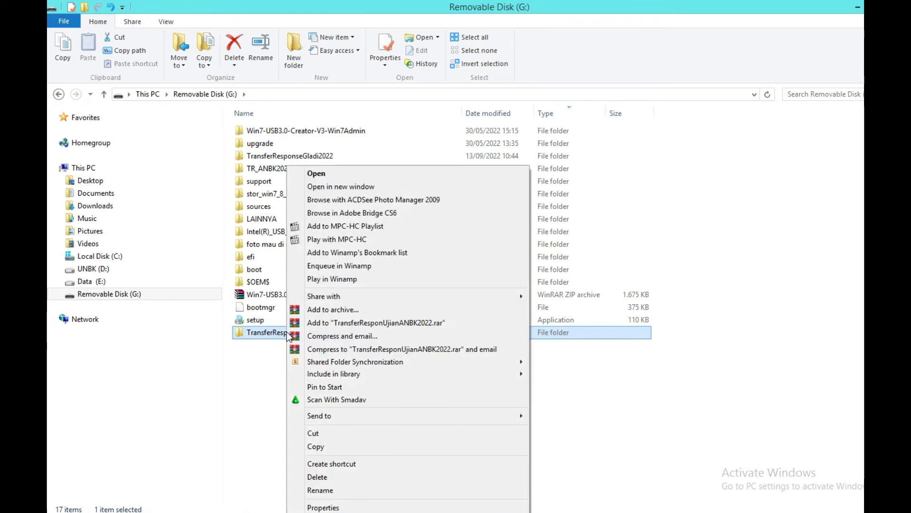
left_click(328, 507)
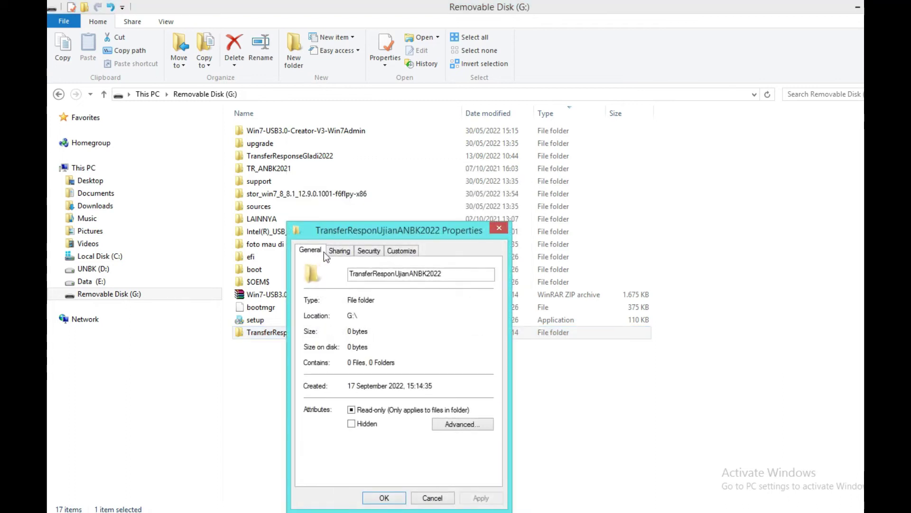
left_click(339, 252)
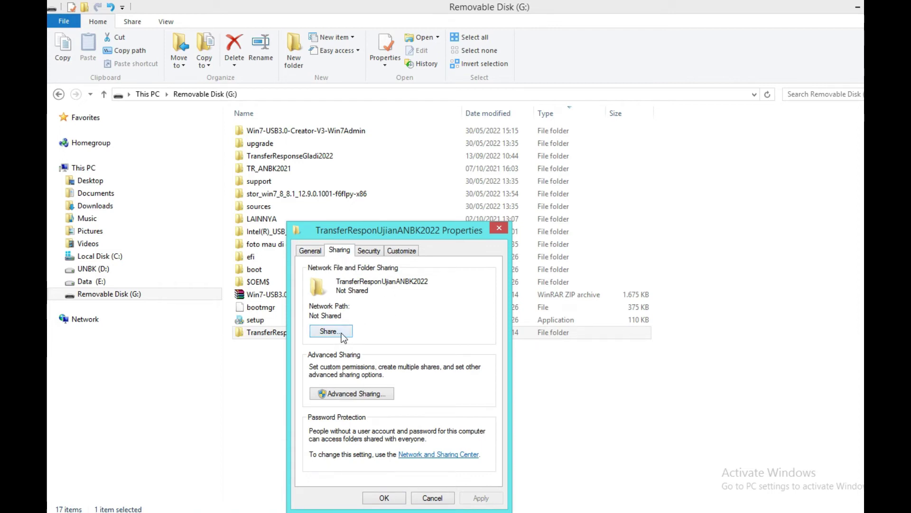
left_click(343, 334)
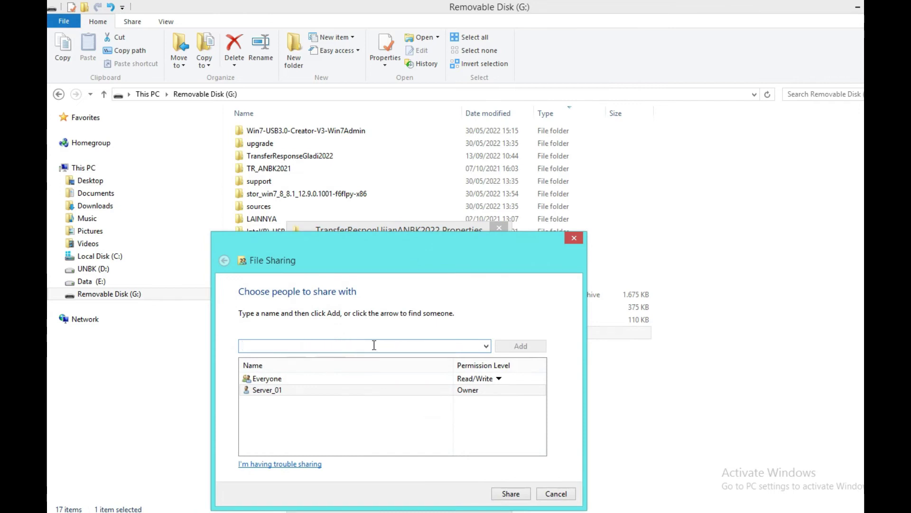
left_click(487, 347)
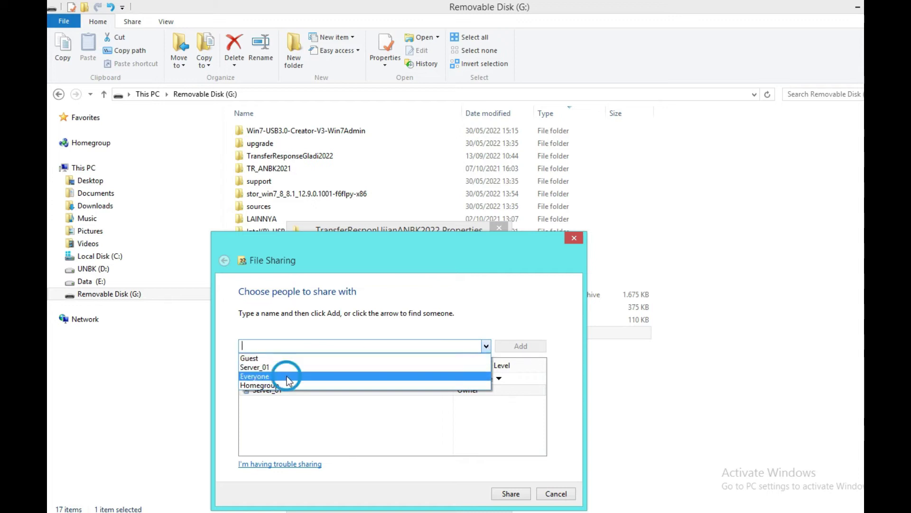
left_click(286, 376)
left_click(511, 346)
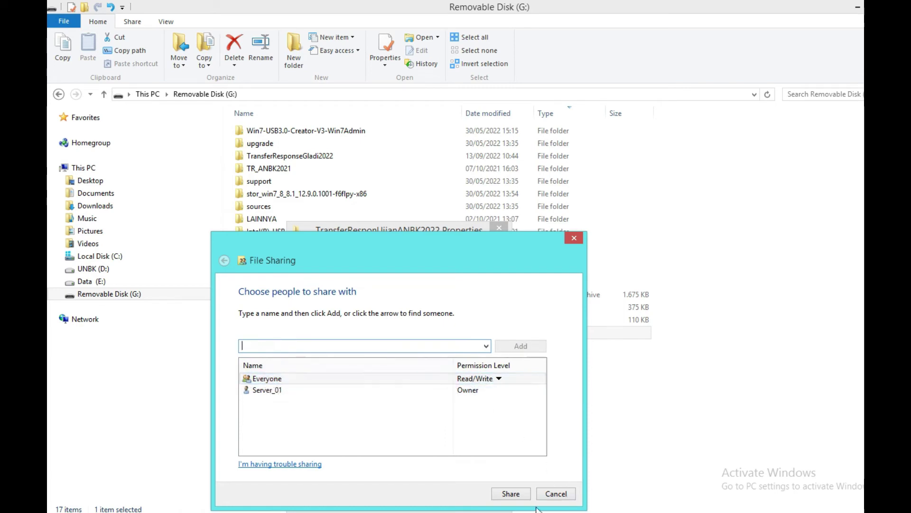
left_click(510, 494)
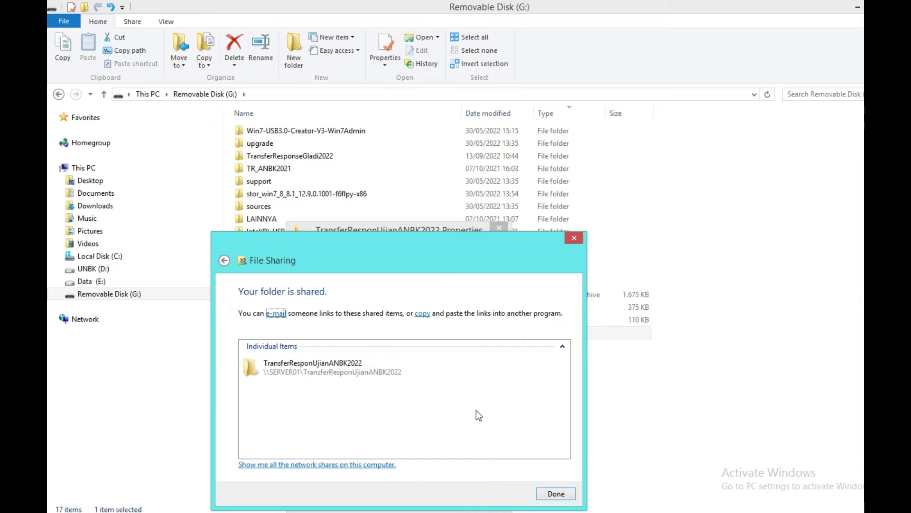
left_click(552, 494)
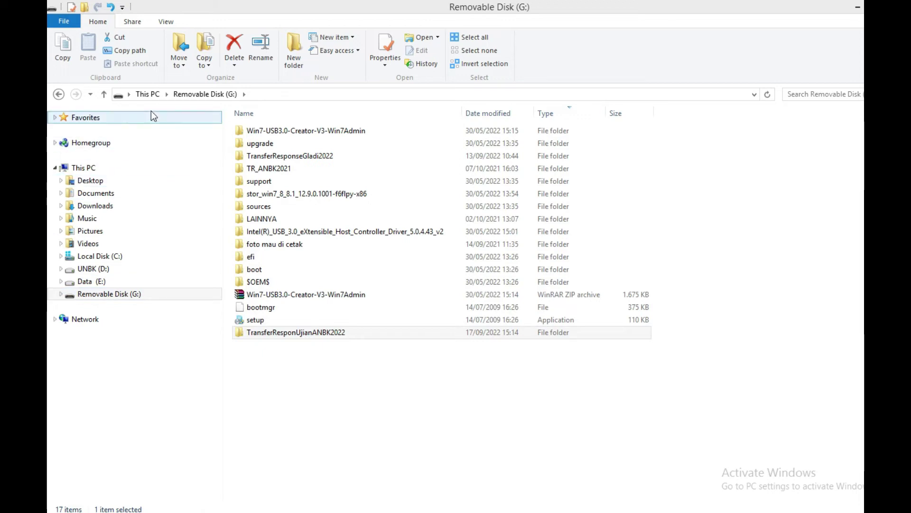
Open the TransferResponUjianANBK2022 share on SERVER01 through the Network location.
left_click(87, 322)
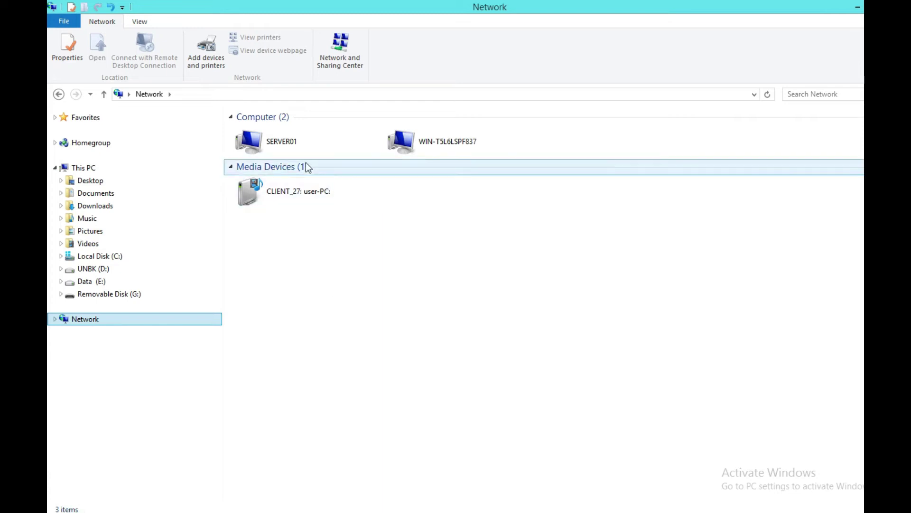
double_click(277, 142)
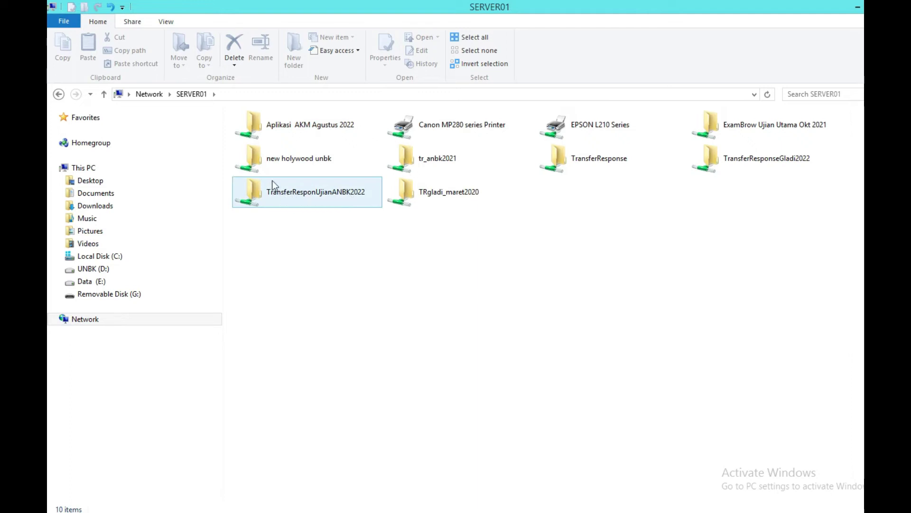
left_click(290, 192)
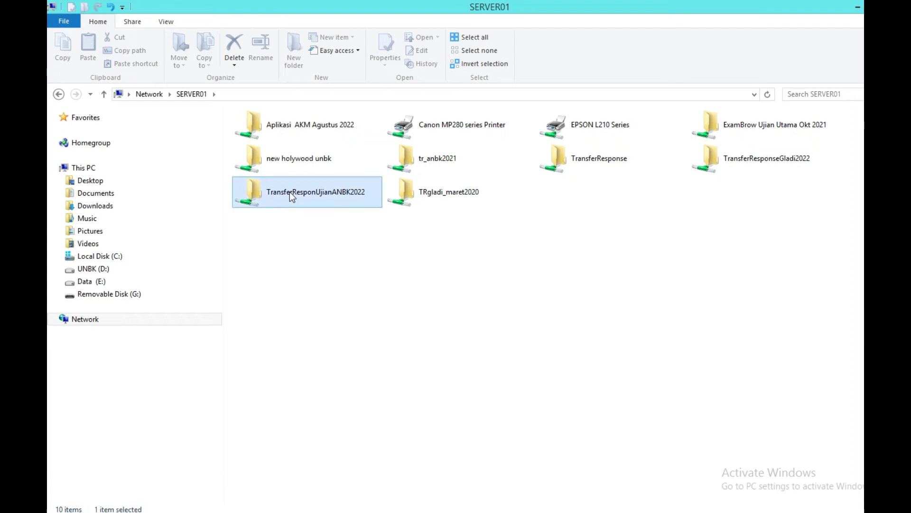
double_click(290, 192)
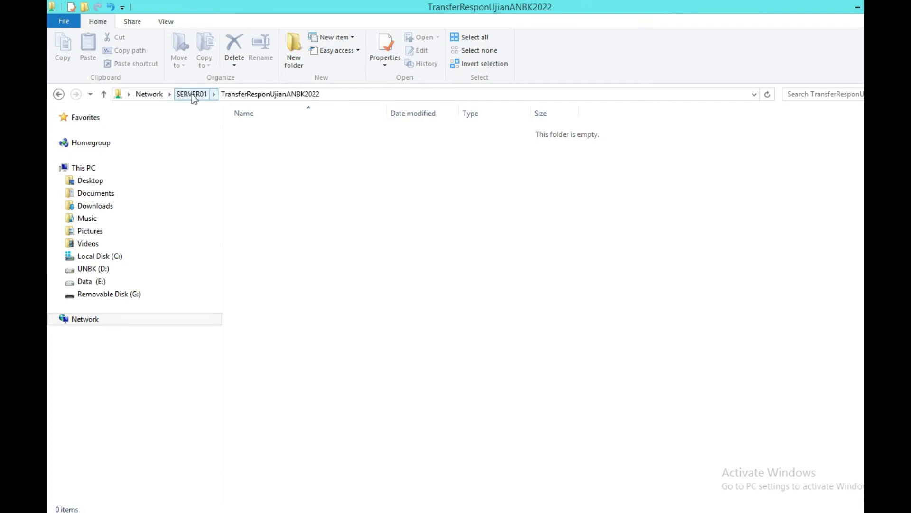
Copy the share's full network path from the address bar.
left_click(353, 94)
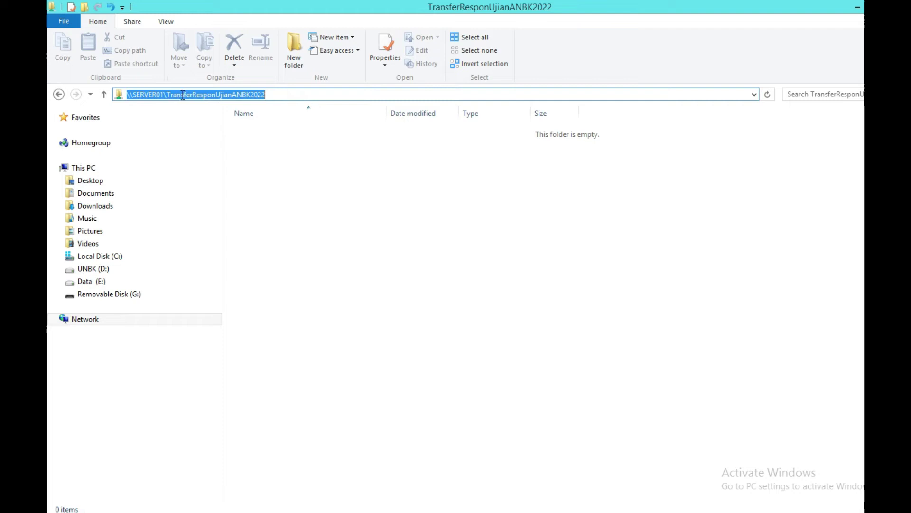
right_click(249, 95)
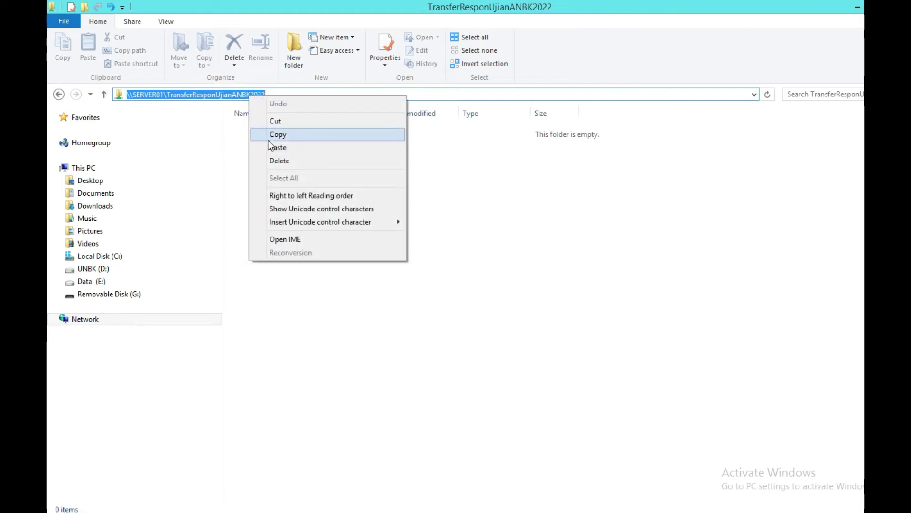
left_click(321, 135)
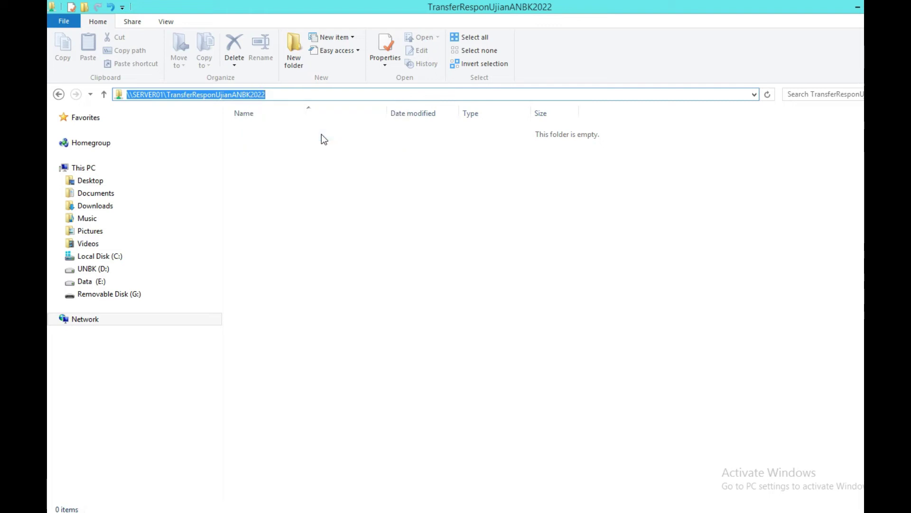
left_click(330, 189)
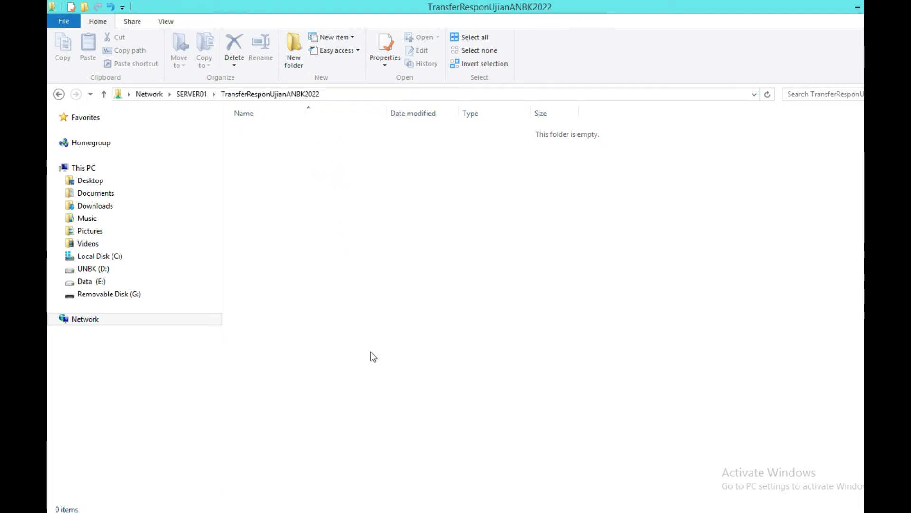
Bring up eXamBrowser Admin's Transfer Response settings, where Folder Dump reads D:\VMLog\DumpTR.
key("alt+Tab")
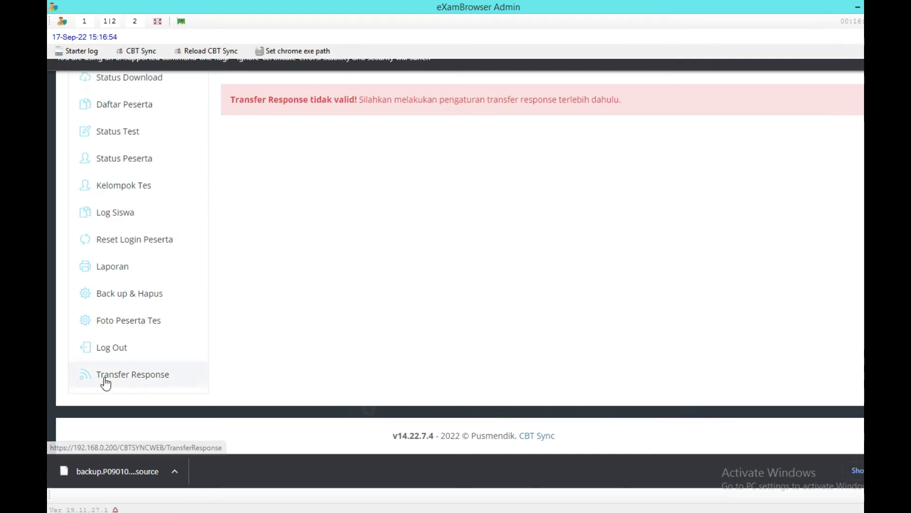
left_click(139, 378)
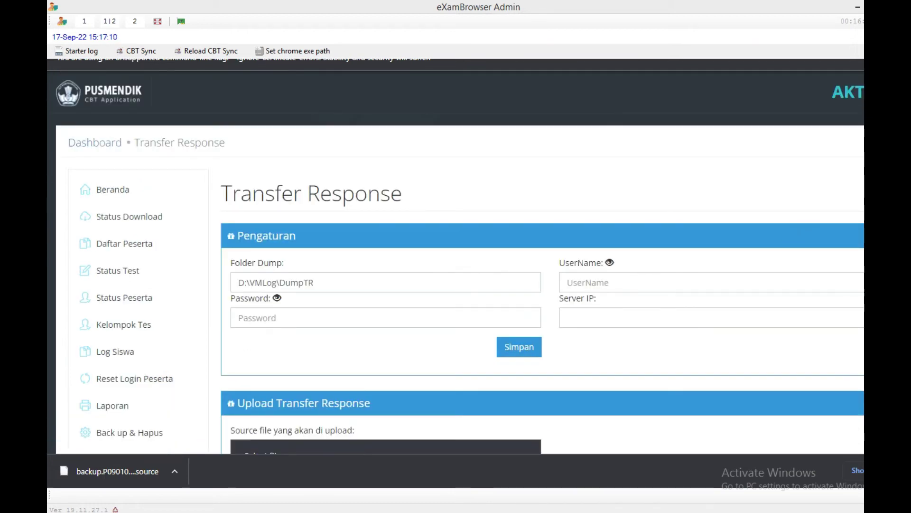
scroll(624, 211, "down", 2)
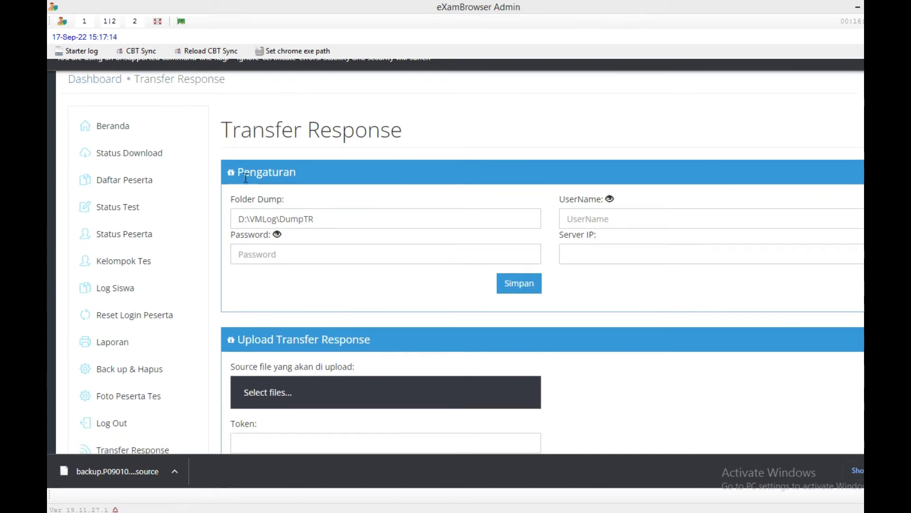
left_click(271, 218)
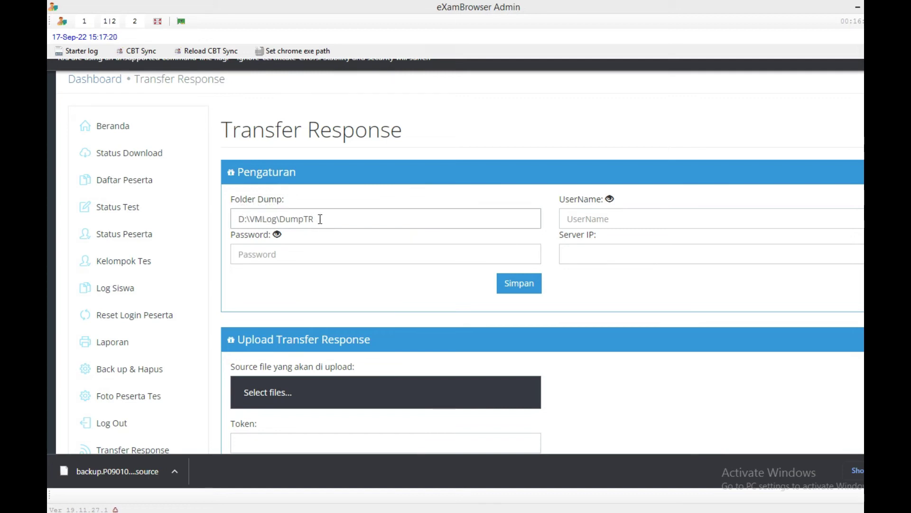
Replace Folder Dump D:\VMLog\DumpTR with the pasted \\SERVER01\TransferResponUjianANBK2022 path.
left_click_drag(321, 219, 239, 218)
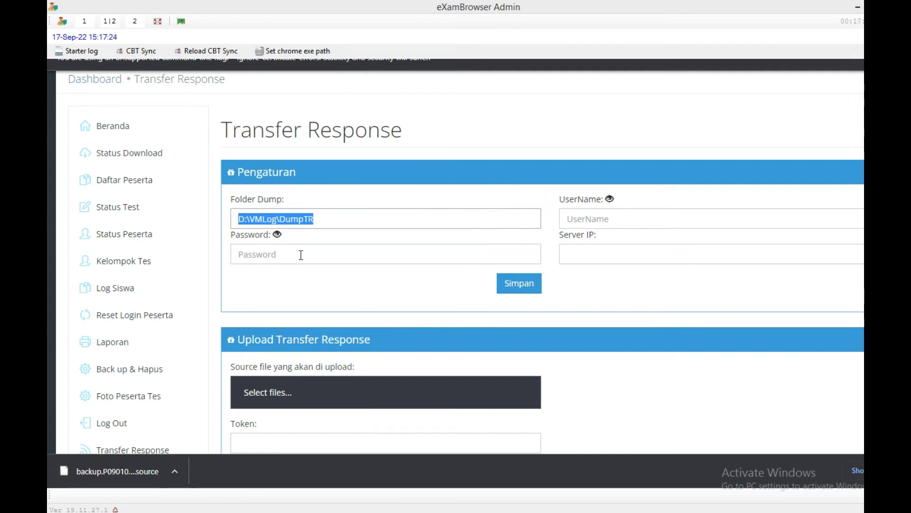
key("BackSpace")
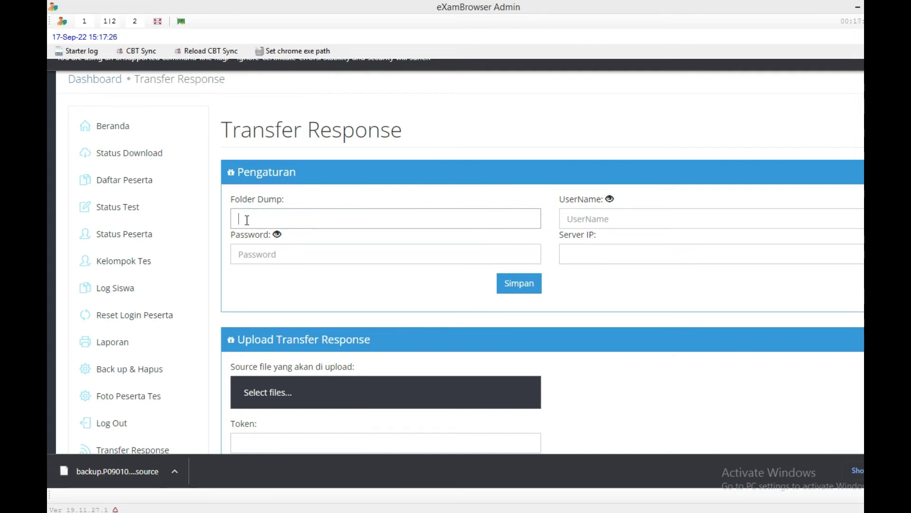
right_click(242, 218)
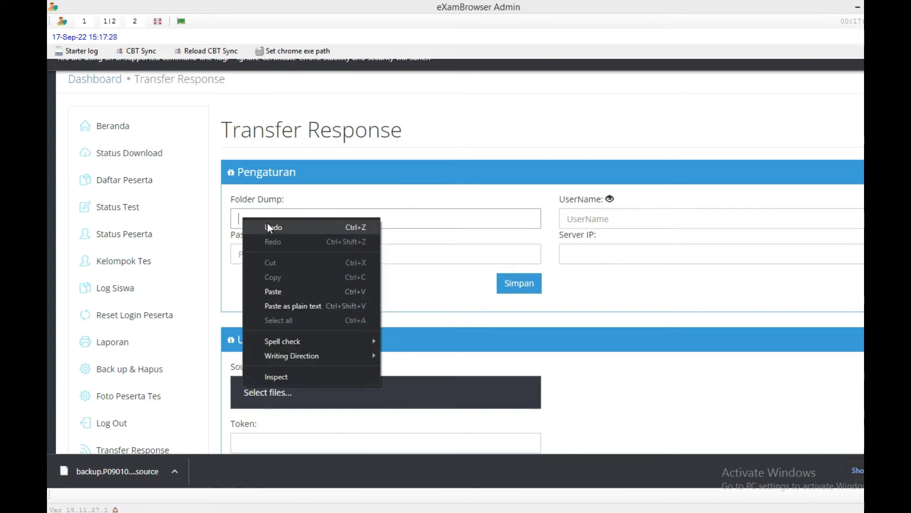
left_click(276, 292)
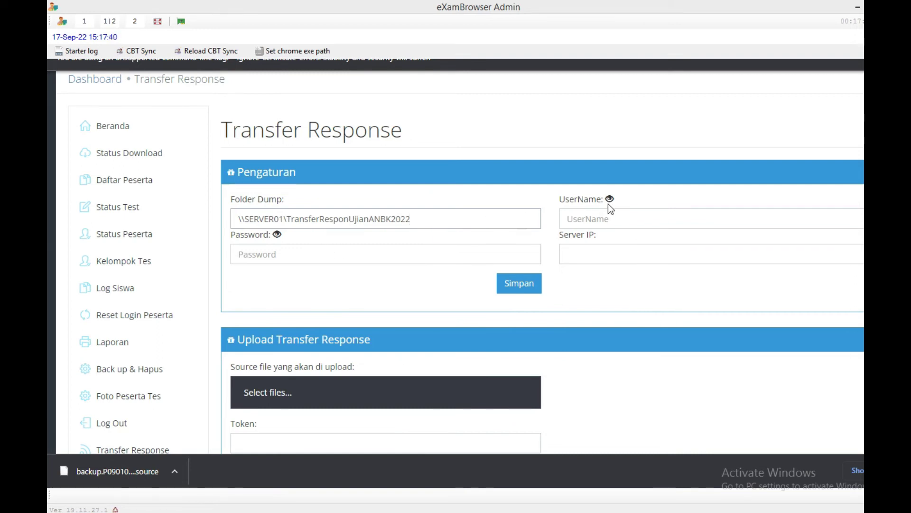
left_click(588, 220)
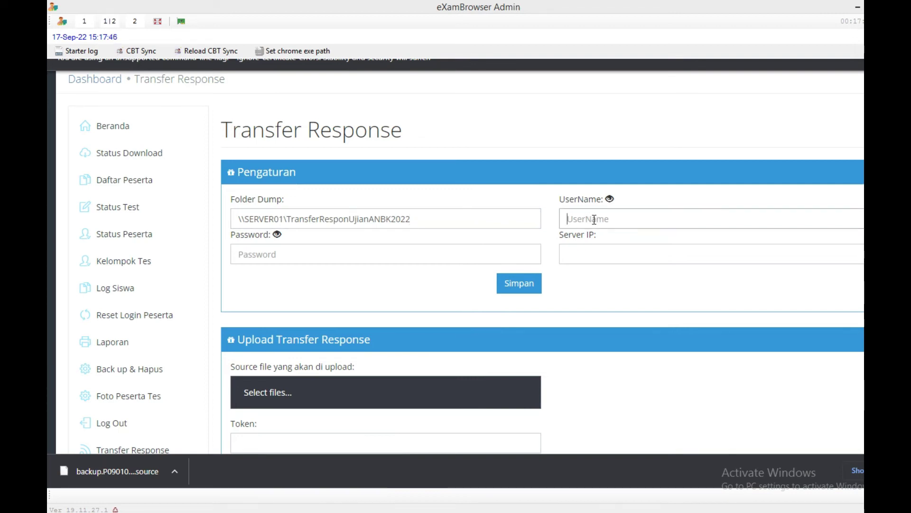
key("super")
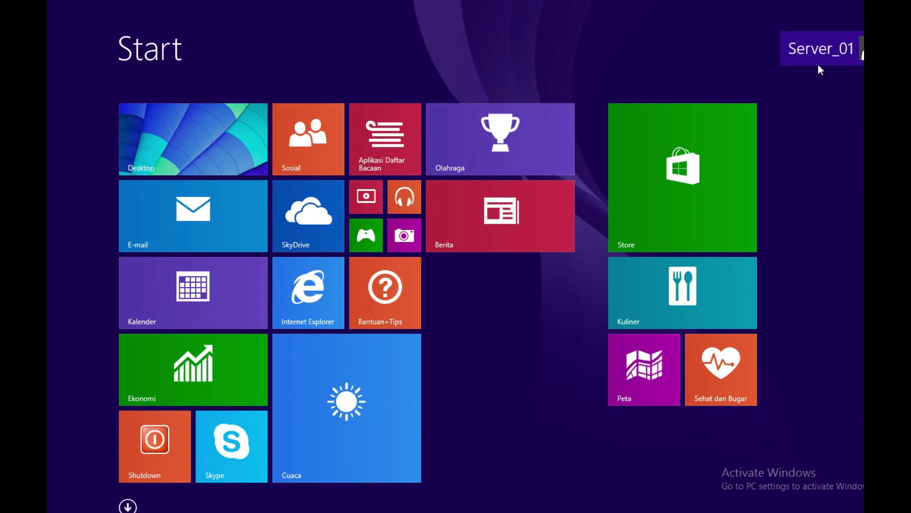
key("super")
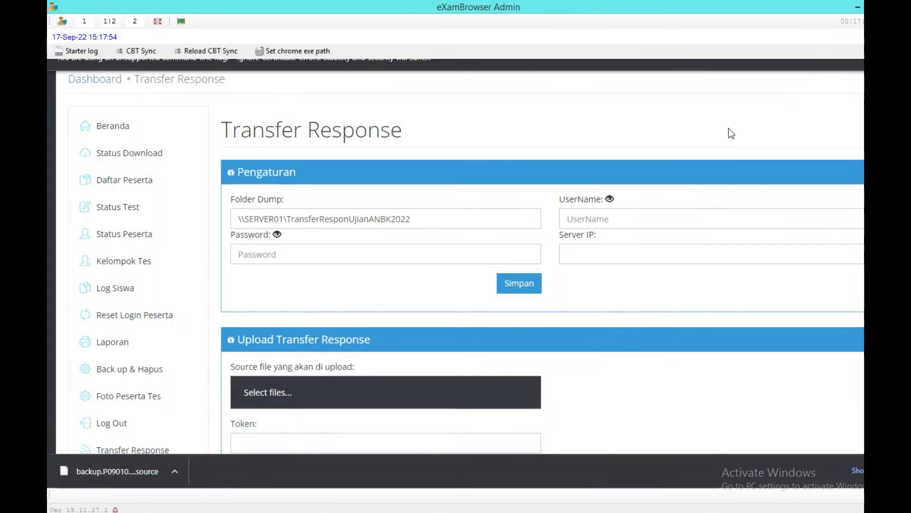
Enter the share account's user name and password in the Transfer Response settings.
left_click(579, 224)
type("a")
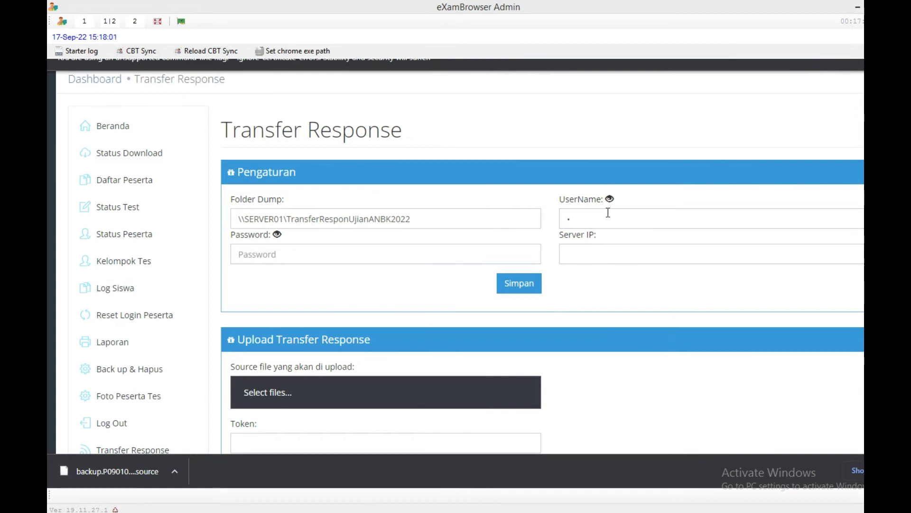
left_click(596, 218)
type("dm")
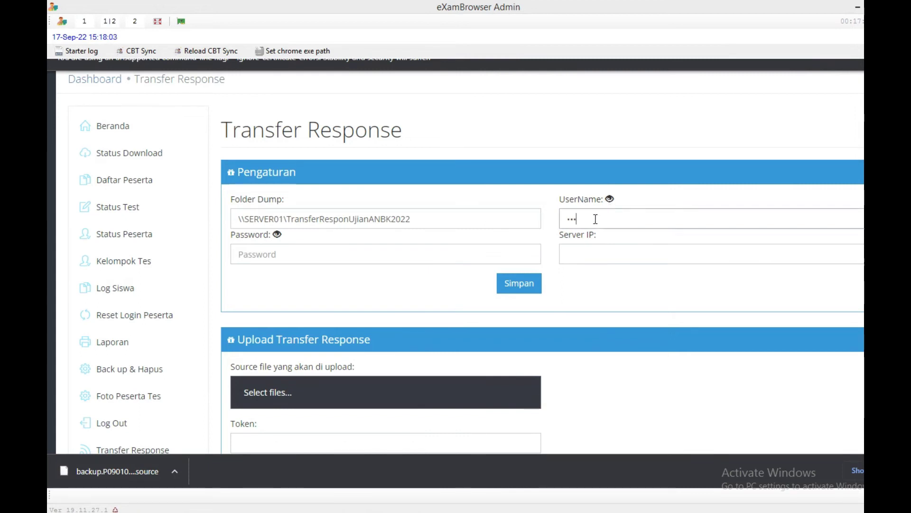
type("inist")
left_click(609, 199)
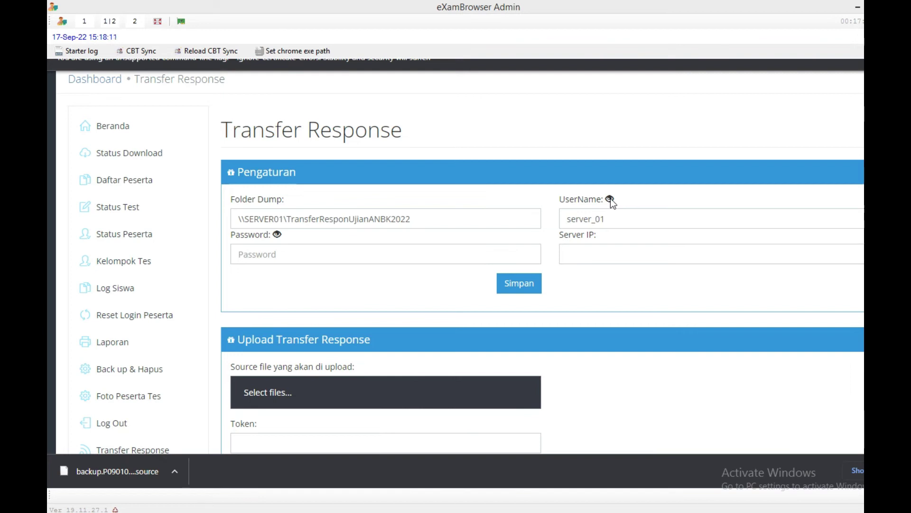
left_click(610, 200)
left_click(246, 255)
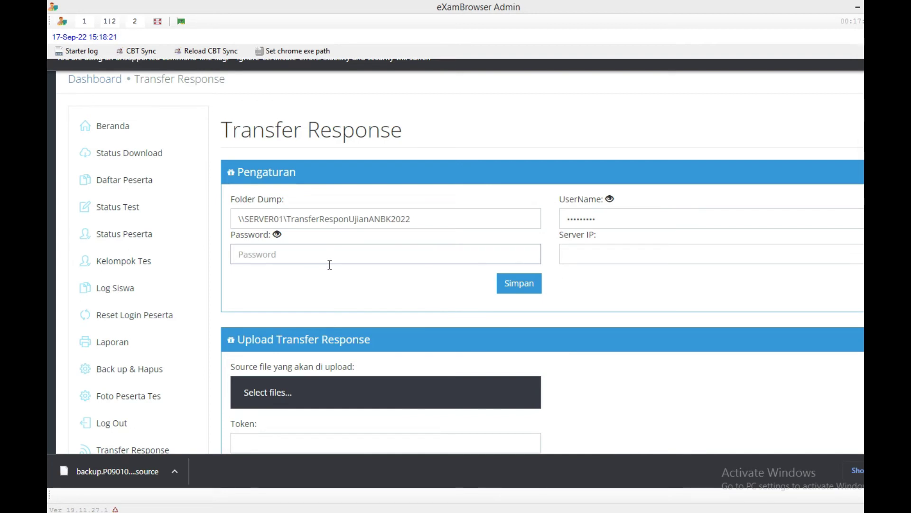
type("admin123456")
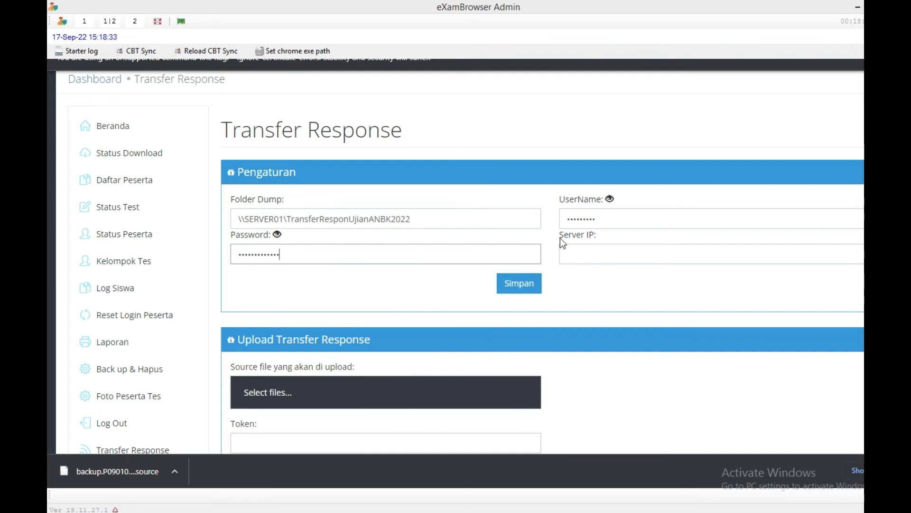
Set the Server IP to 192.168.0.199.
left_click(578, 253)
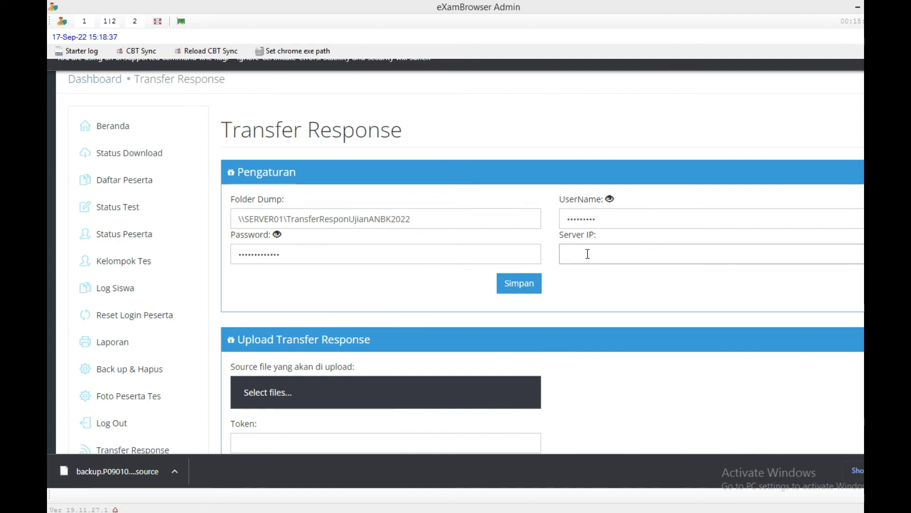
type("192.168.0.")
type("199")
left_click(517, 287)
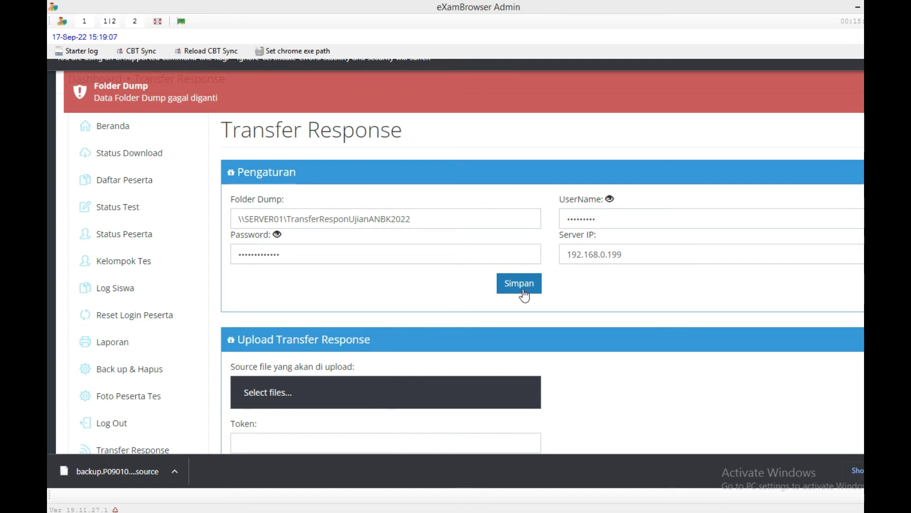
left_click(277, 235)
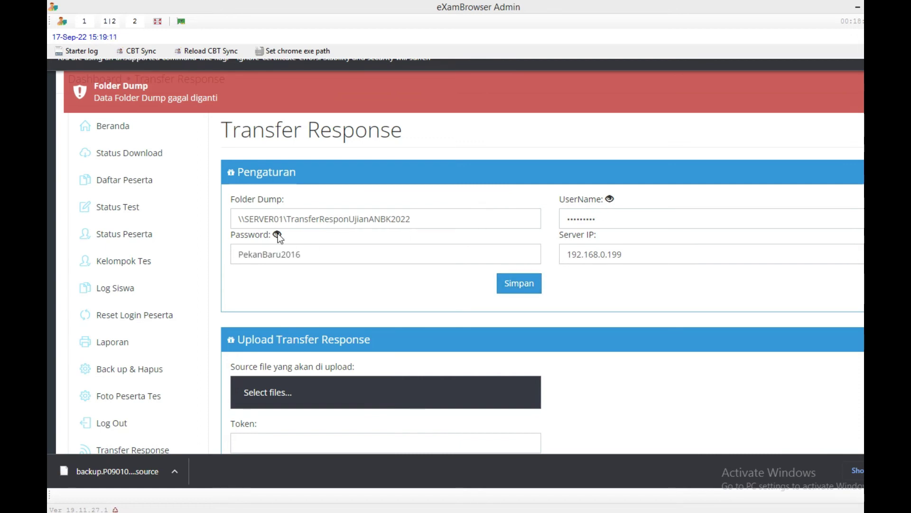
left_click(278, 235)
left_click(610, 199)
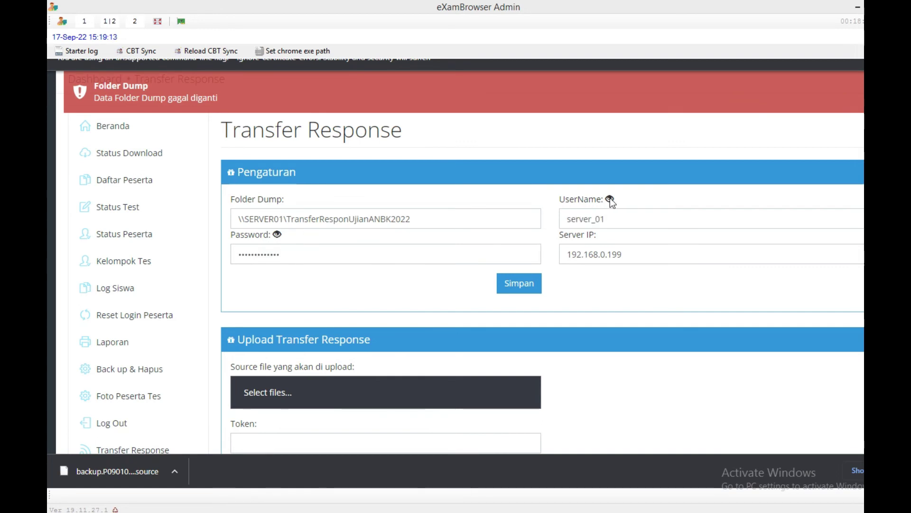
left_click(610, 199)
key("super")
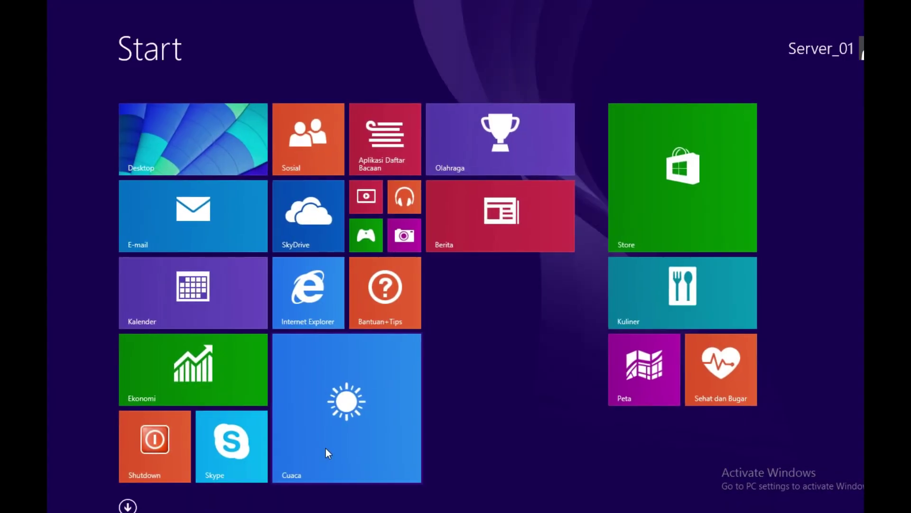
key("super")
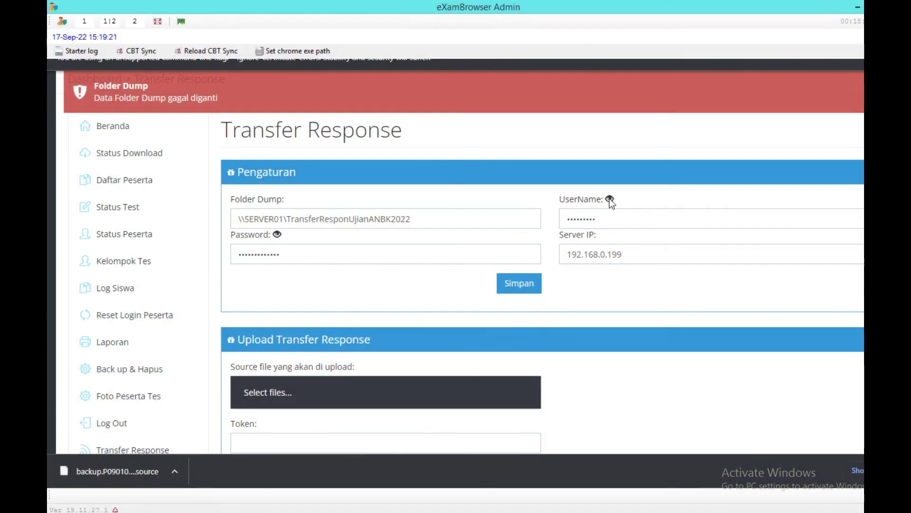
left_click(610, 199)
left_click(610, 200)
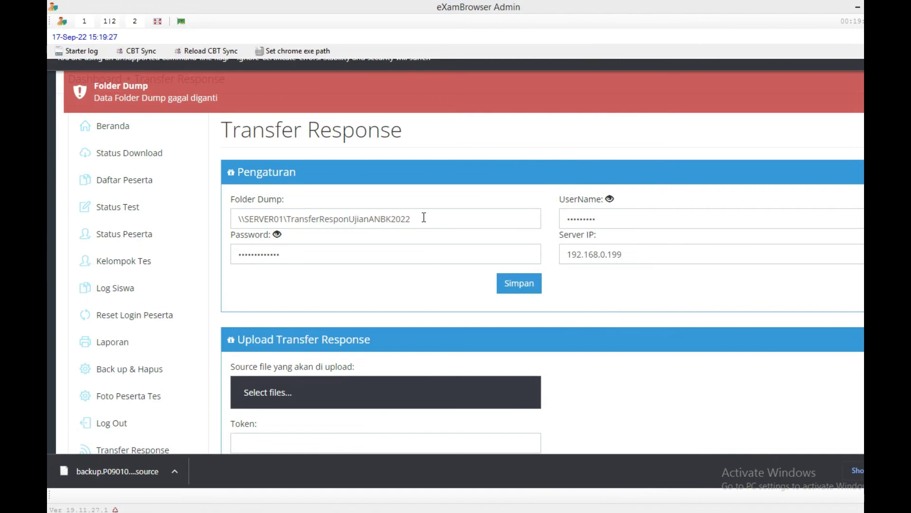
Clear Folder Dump and re-paste the \\SERVER01\TransferResponUjianANBK2022 path.
left_click_drag(424, 218, 174, 221)
key("ctrl+c")
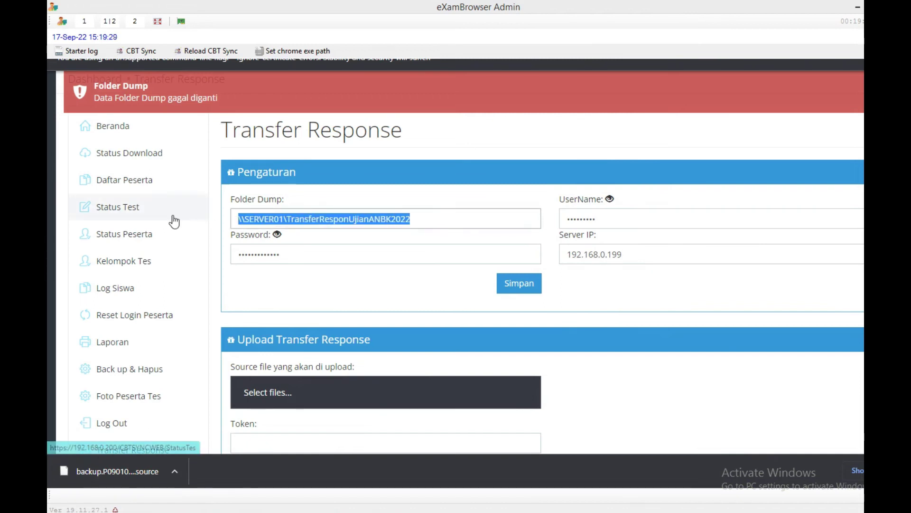
key("BackSpace")
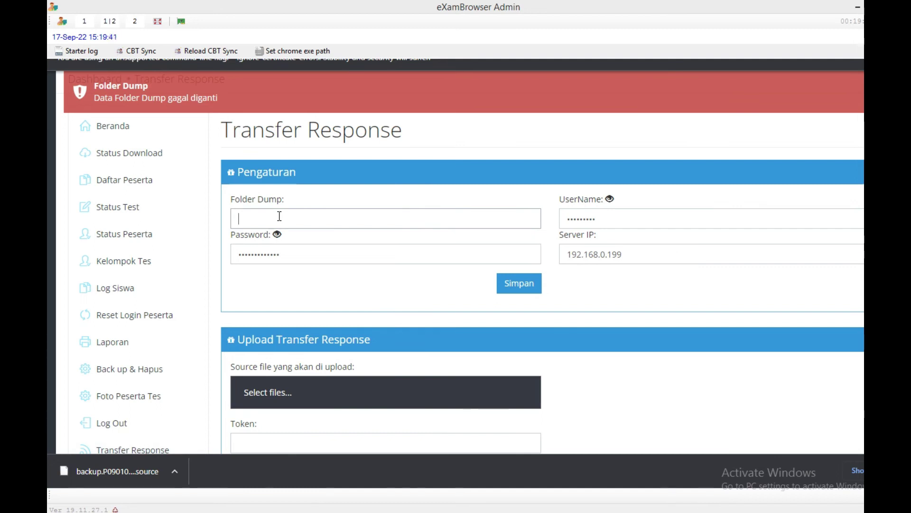
key("ctrl+v")
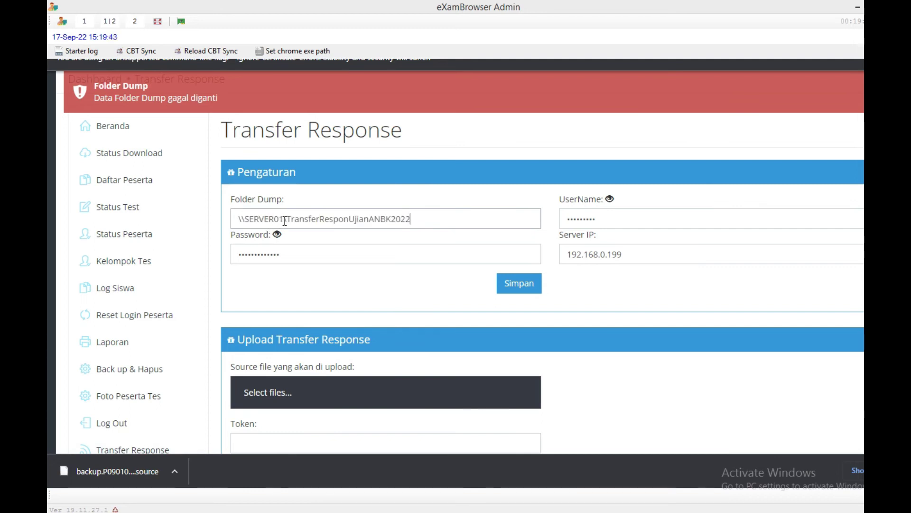
left_click_drag(283, 221, 256, 222)
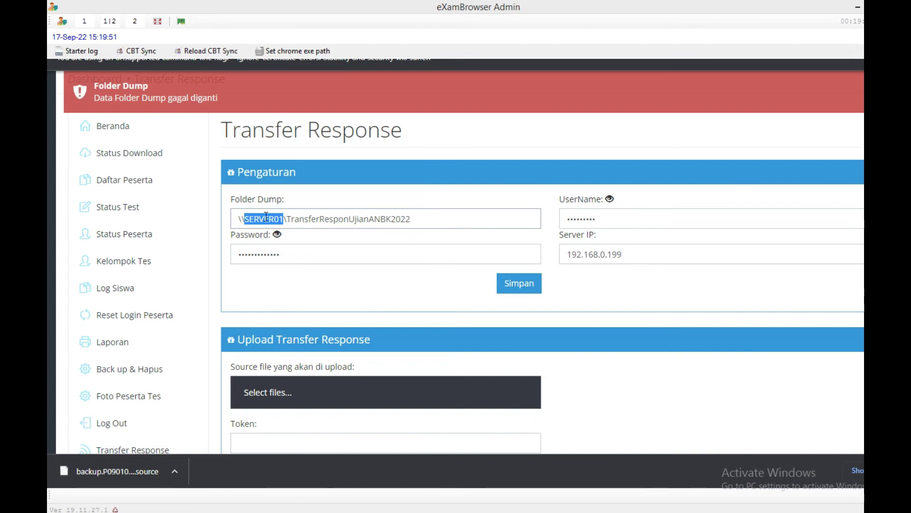
Swap SERVER01 in the Folder Dump path for the copied Server IP 192.168.0.199.
left_click_drag(622, 254, 569, 256)
right_click(575, 255)
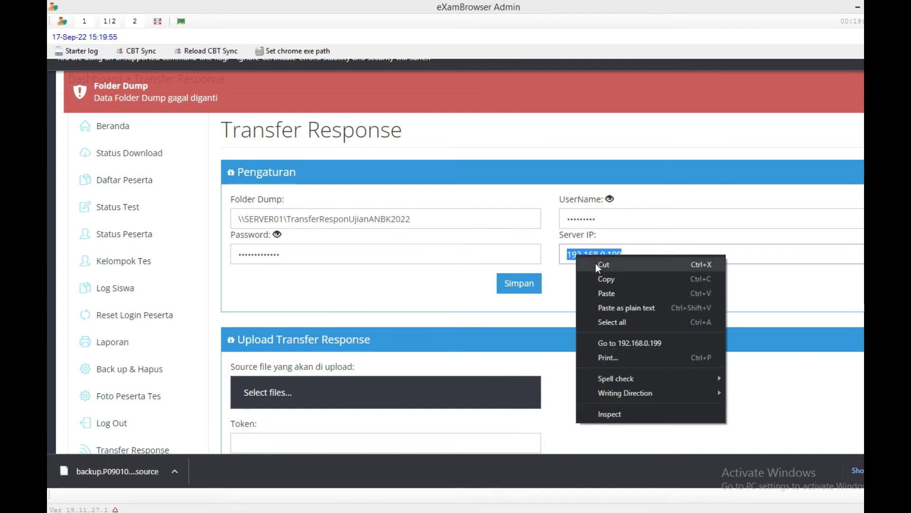
left_click(602, 277)
left_click(285, 218)
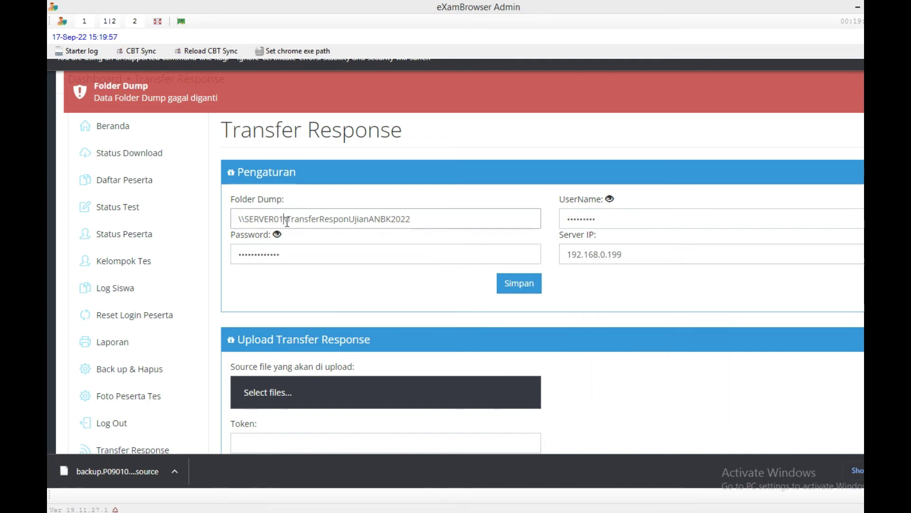
left_click_drag(284, 219, 244, 221)
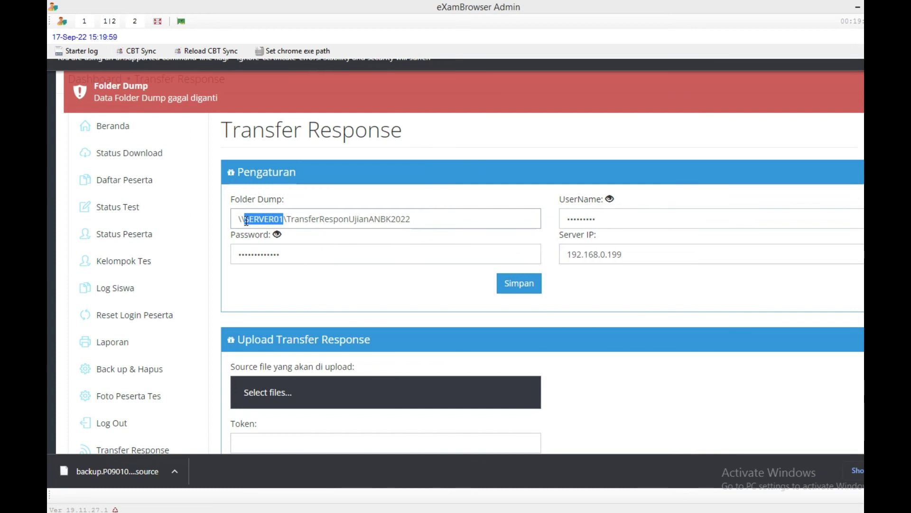
key("BackSpace")
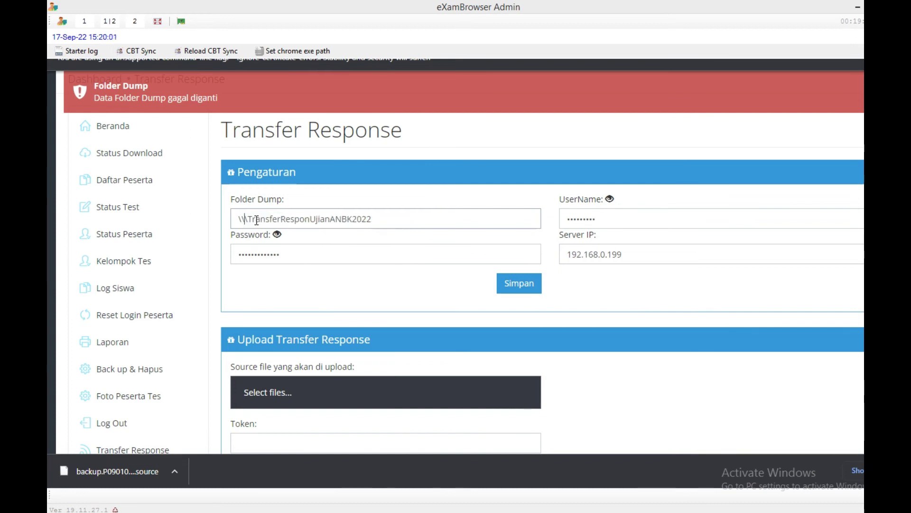
key("ctrl+v")
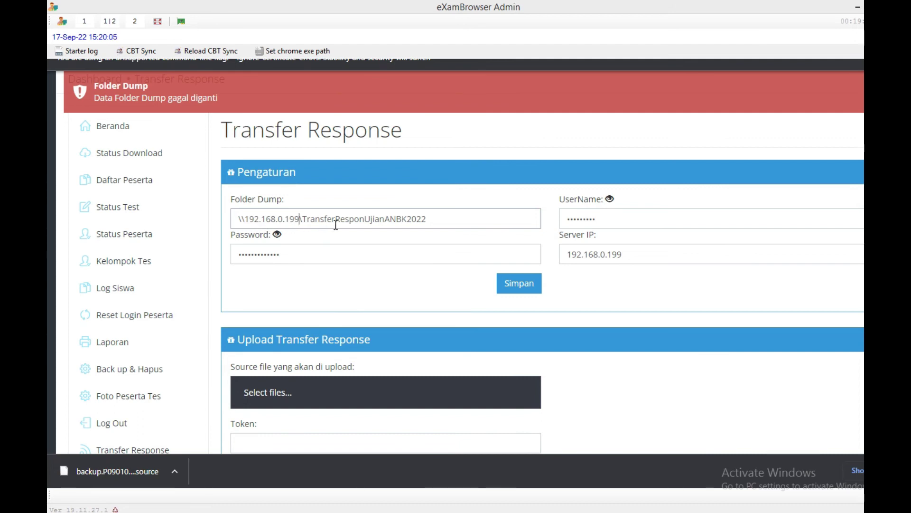
Save the \\192.168.0.199\TransferResponUjianANBK2022 Folder Dump, confirmed by 'Data Folder Dump berhasil diganti'.
left_click(517, 288)
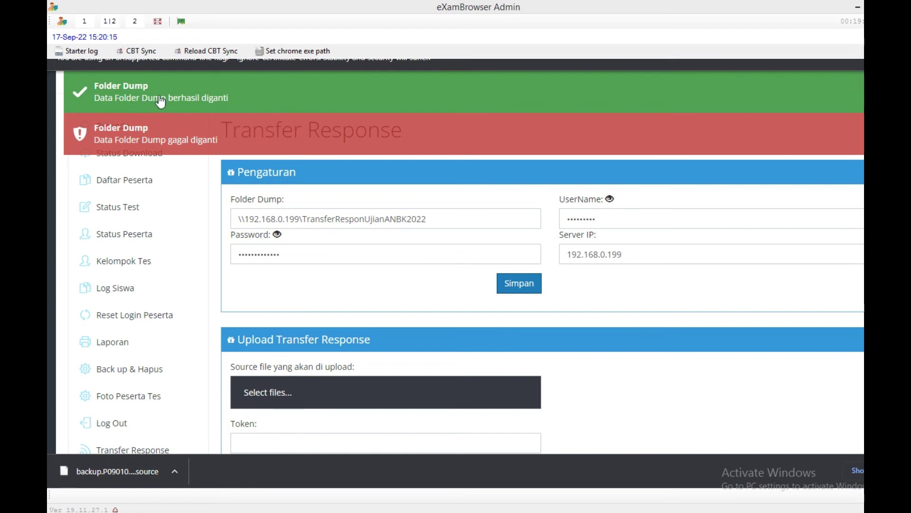
left_click(247, 220)
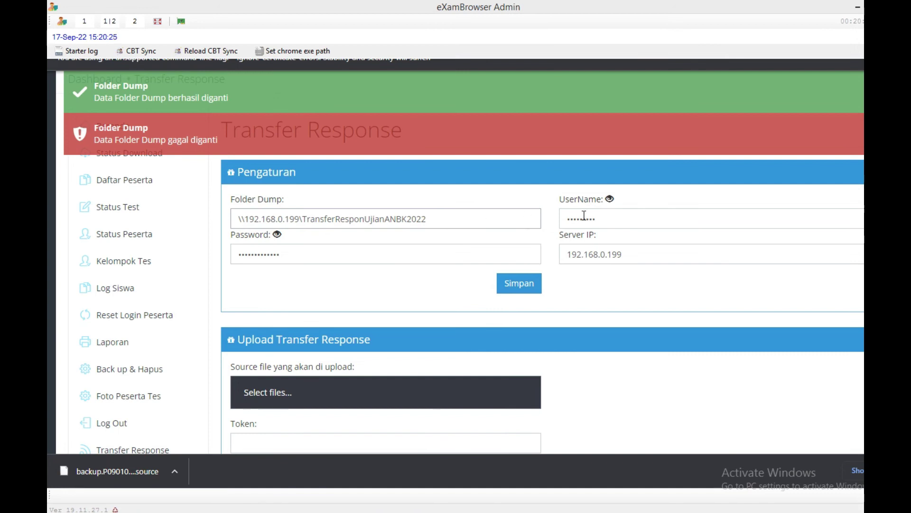
left_click(256, 512)
Confirm Removable Disk (G:)\TransferResponUjianANBK2022 holds the TESME file, then return to eXamBrowser Admin.
left_click(255, 454)
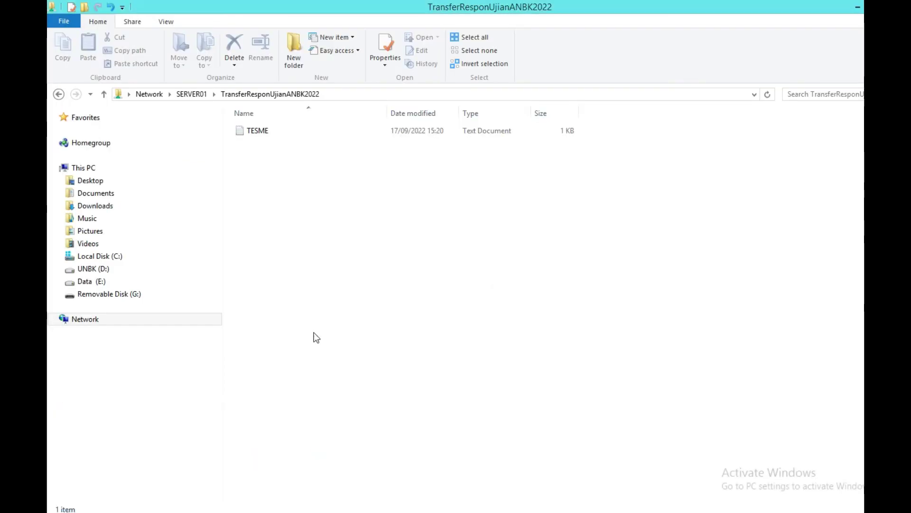
left_click(104, 317)
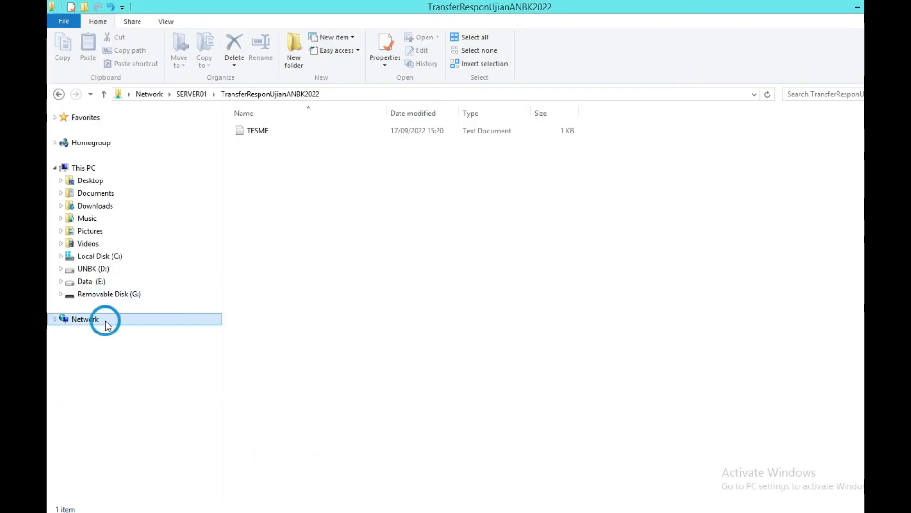
left_click(87, 168)
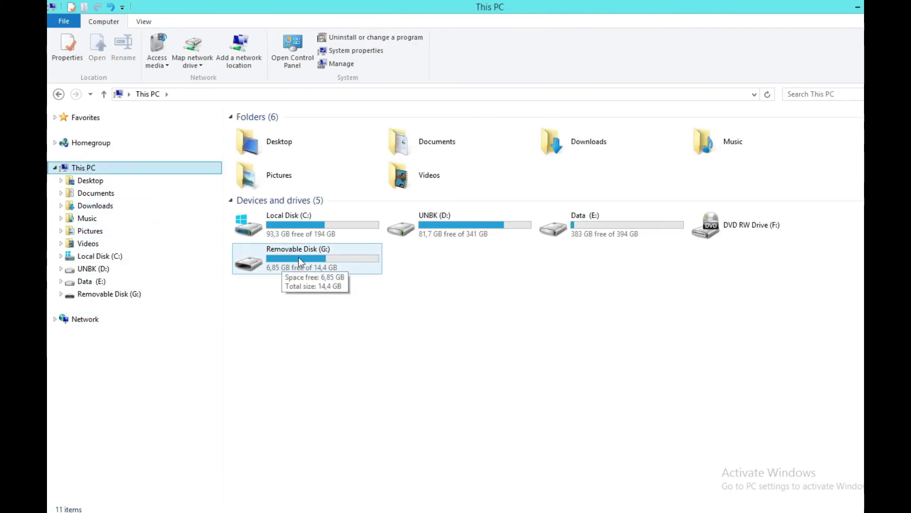
double_click(299, 258)
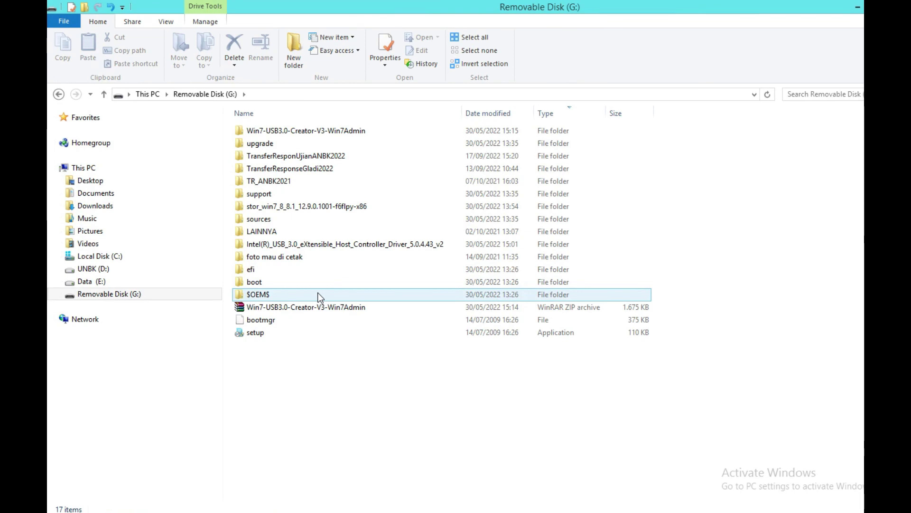
double_click(304, 157)
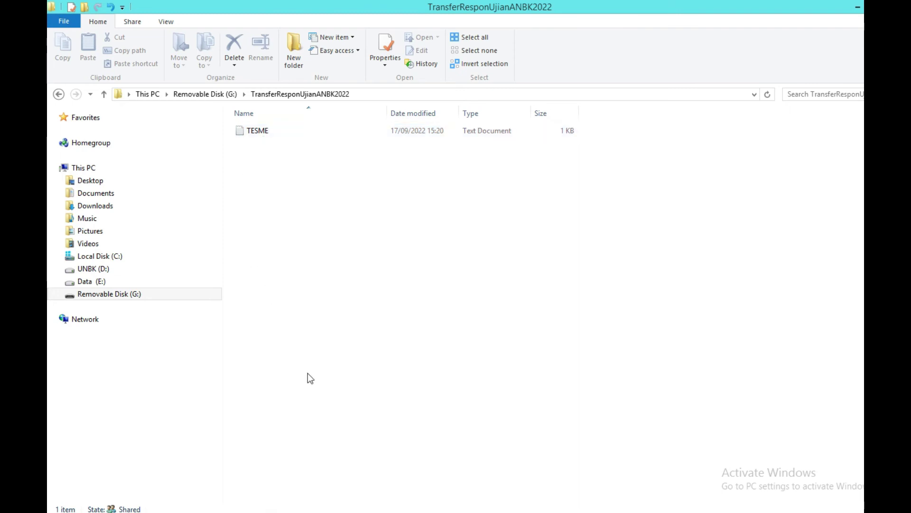
key("alt+Tab")
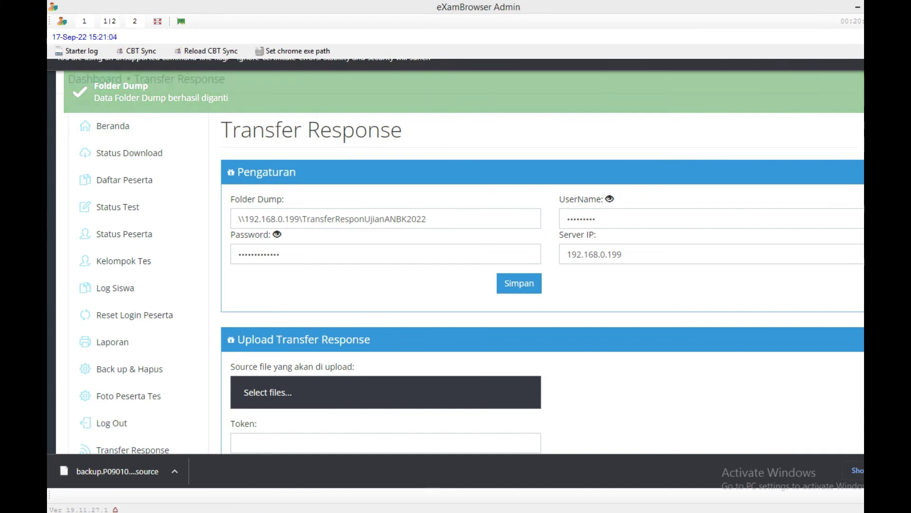
On Status Tes, leave the test and Kelompok lists unchanged, then switch to Status Peserta.
left_click(128, 209)
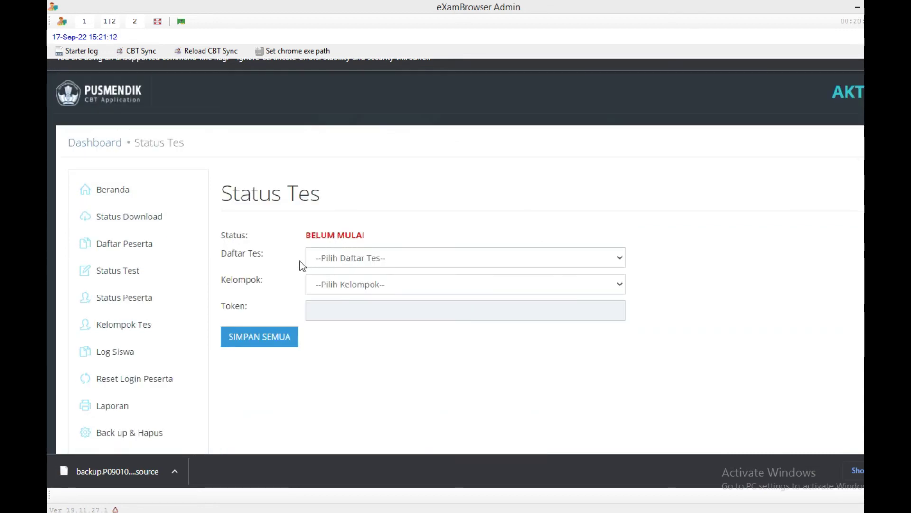
left_click(620, 259)
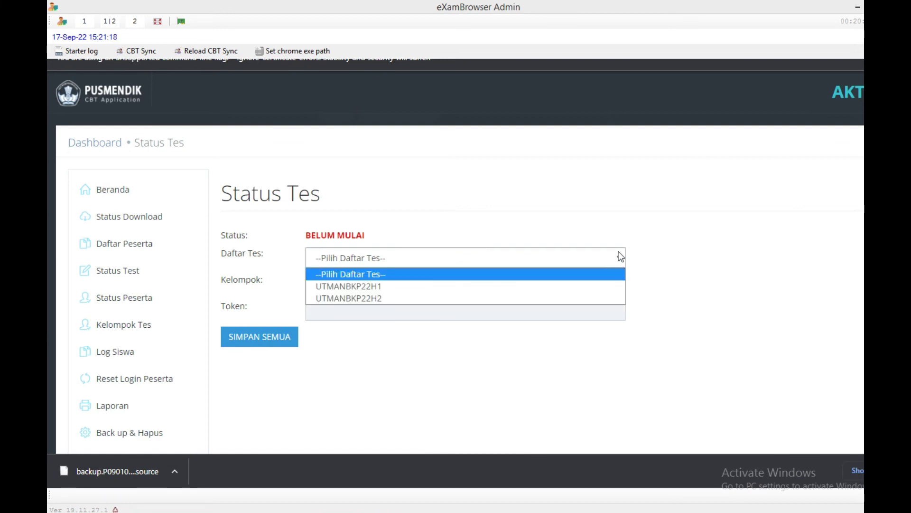
left_click(665, 264)
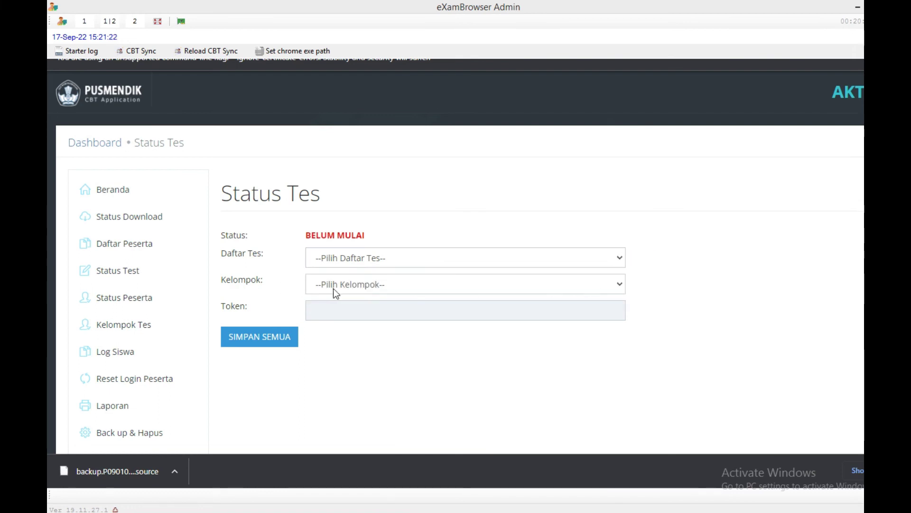
left_click(621, 284)
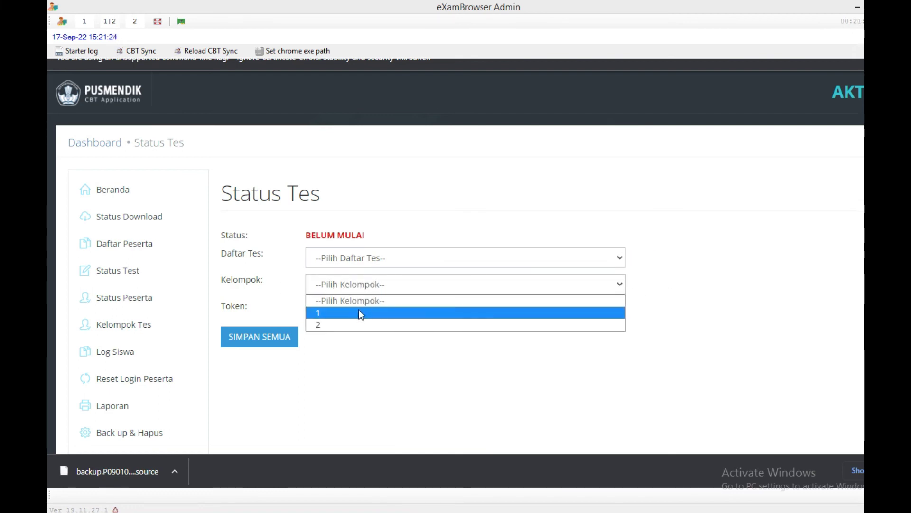
left_click(682, 277)
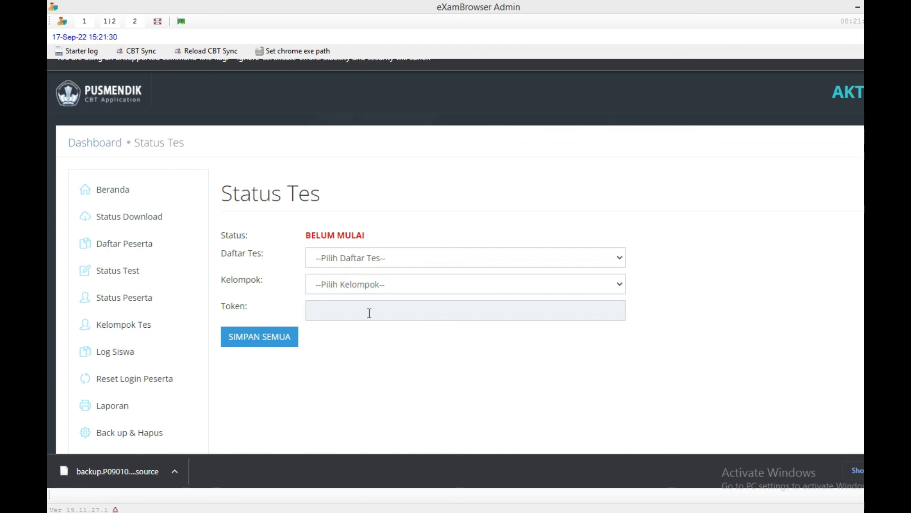
left_click(114, 304)
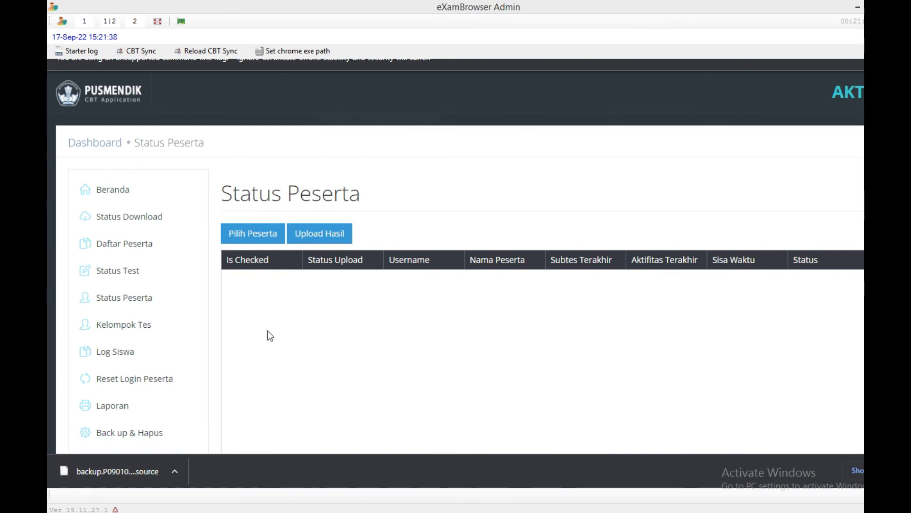
Review the Kelompok Tes groups page, then go back to Status Tes and scroll the sidebar.
left_click(133, 326)
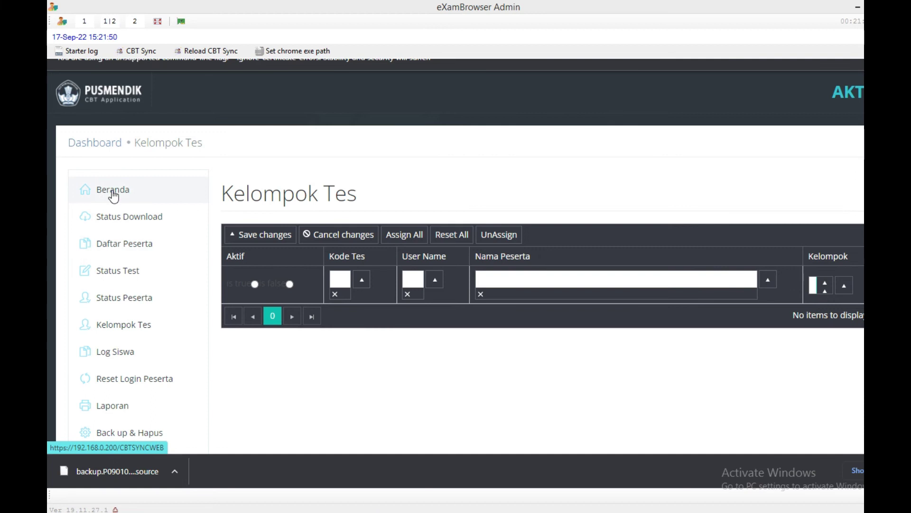
left_click(114, 274)
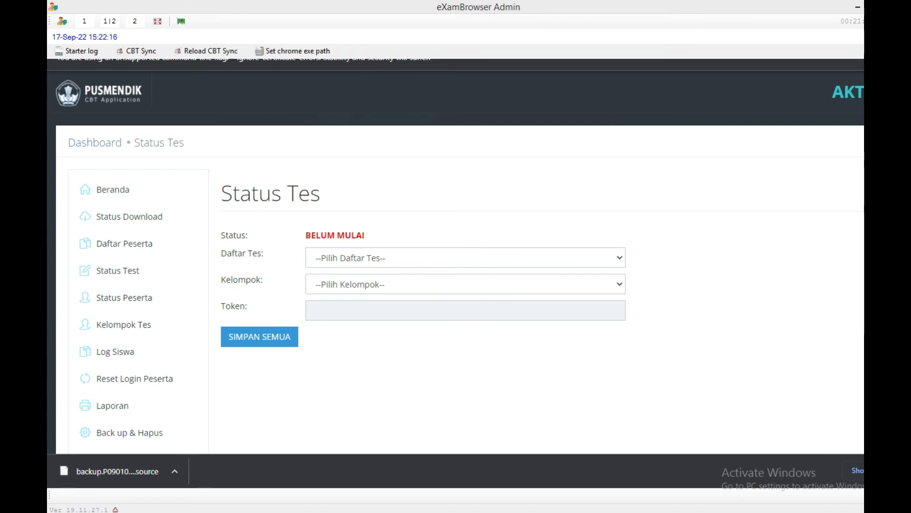
scroll(460, 262, "down", 3)
scroll(765, 152, "up", 2)
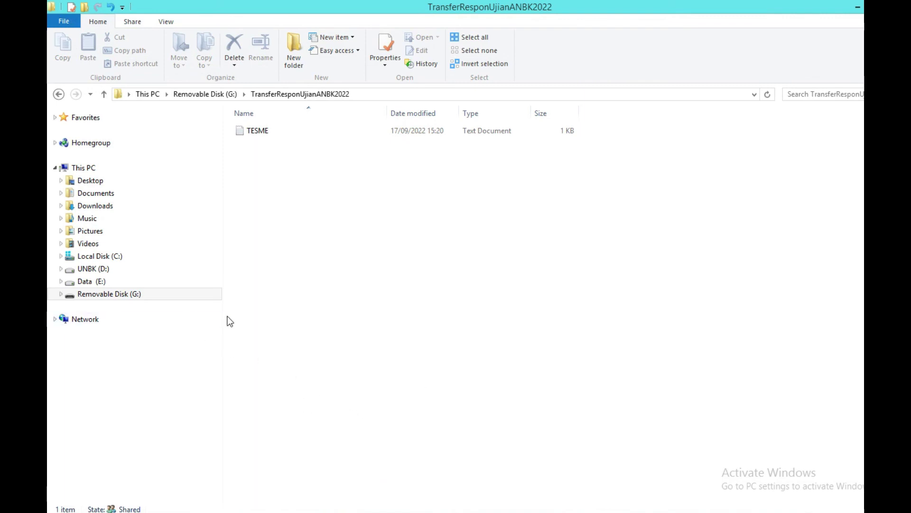
Navigate to UNBK (D:) > TAHUN PELAJARAN 2022-2023 > Ujian Utama ANBK 2022.
left_click(93, 270)
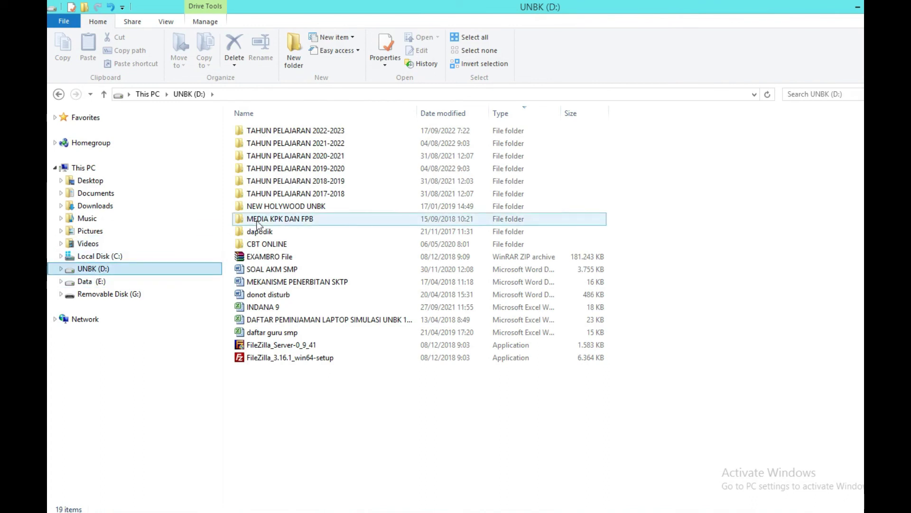
double_click(305, 156)
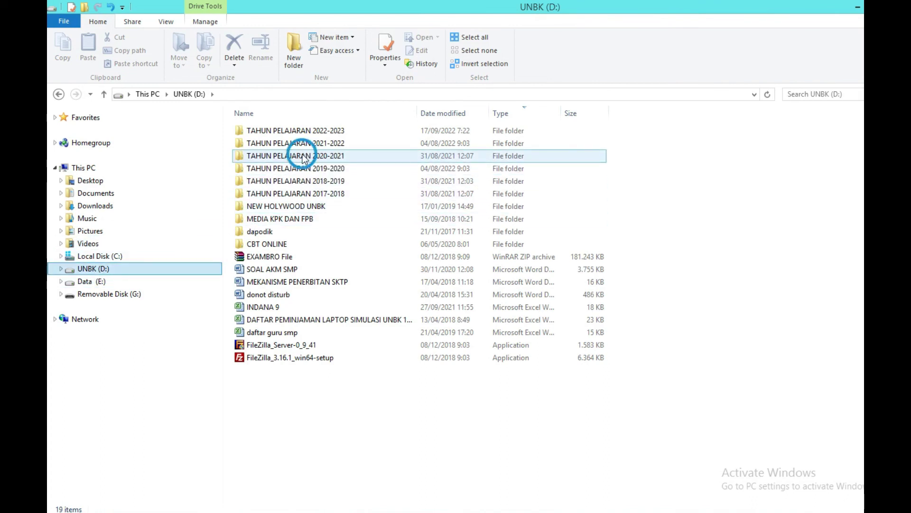
left_click(106, 273)
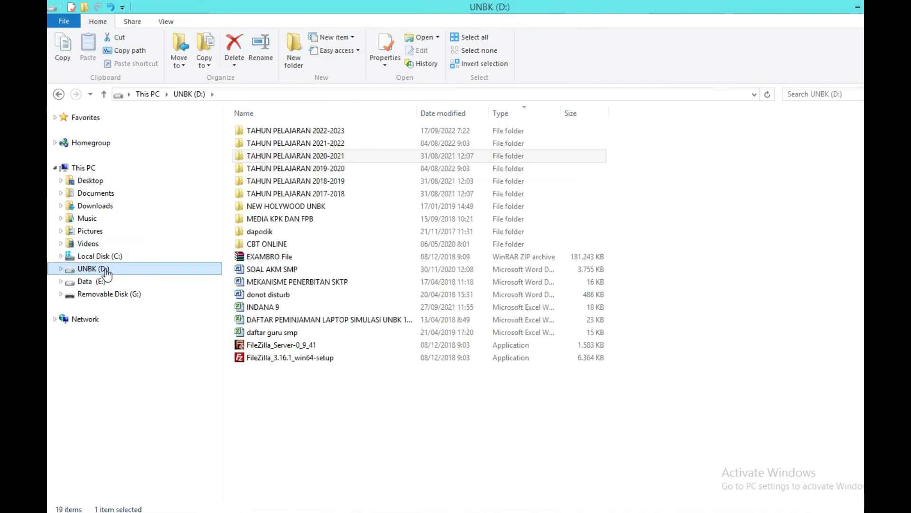
left_click(285, 219)
double_click(313, 130)
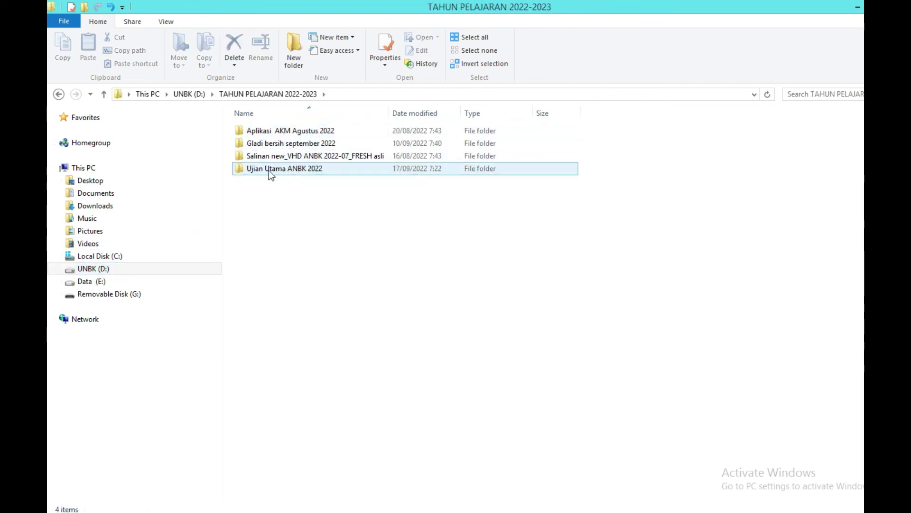
double_click(272, 169)
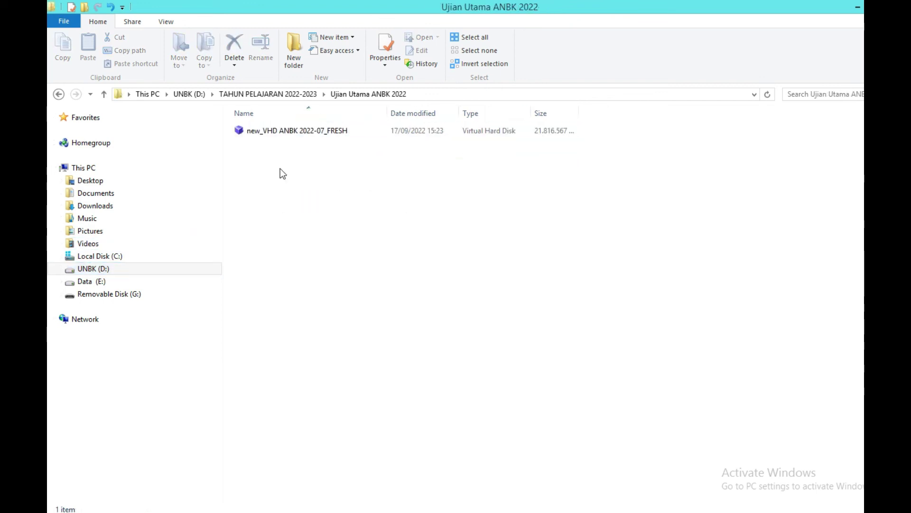
Copy the new_VHD ANBK 2022-07_FRESH disk file and go up to TAHUN PELAJARAN 2022-2023.
left_click(280, 131)
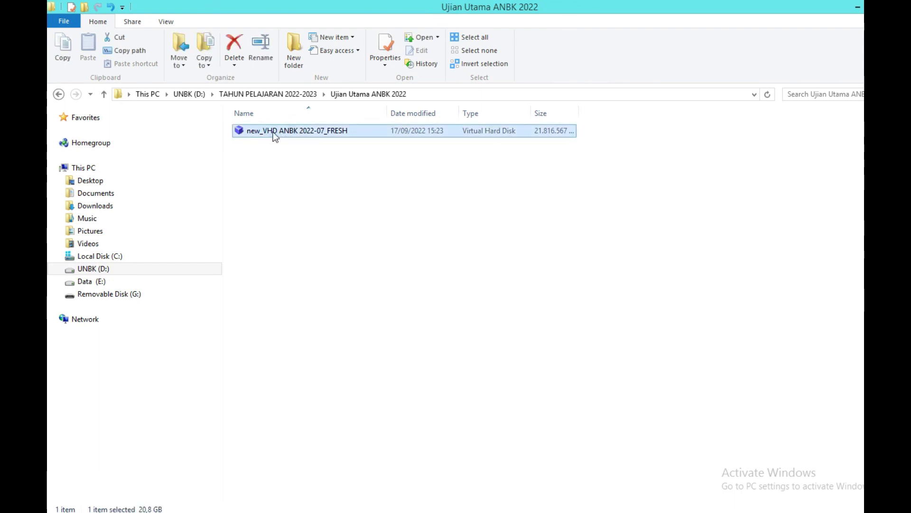
right_click(277, 131)
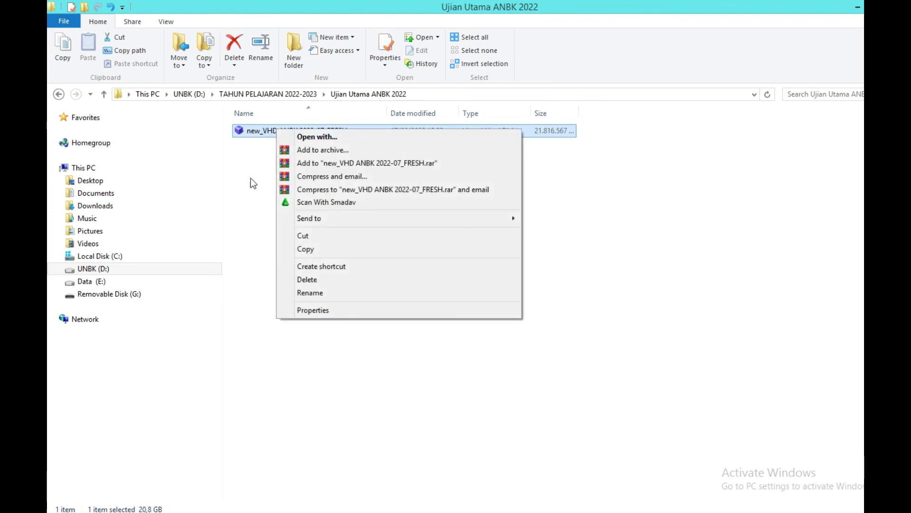
left_click(307, 250)
left_click(104, 94)
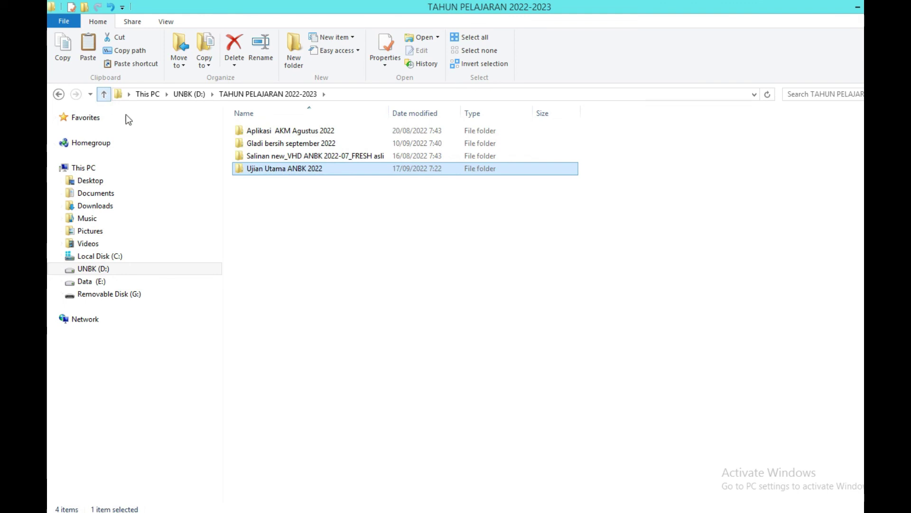
Make a new folder named 'Salinan VHD ANBK 2022 sudah sinkron' and open it.
left_click(315, 225)
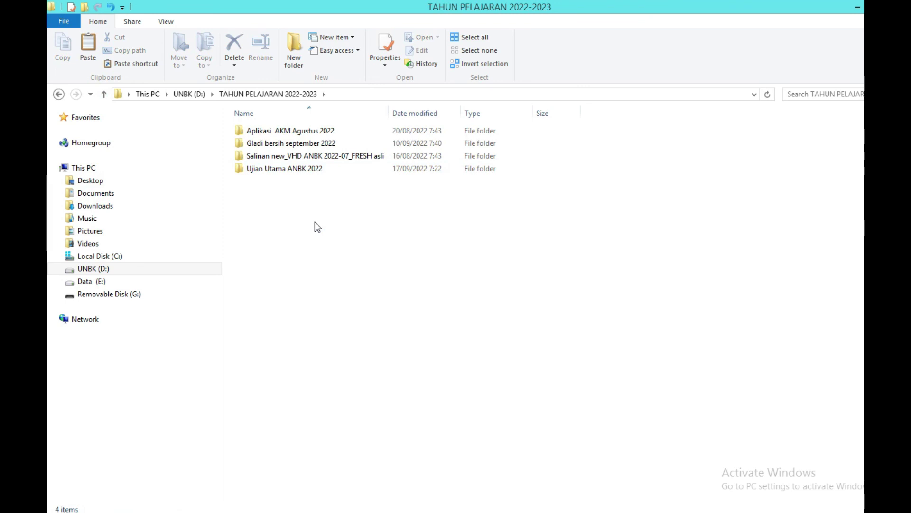
left_click(291, 53)
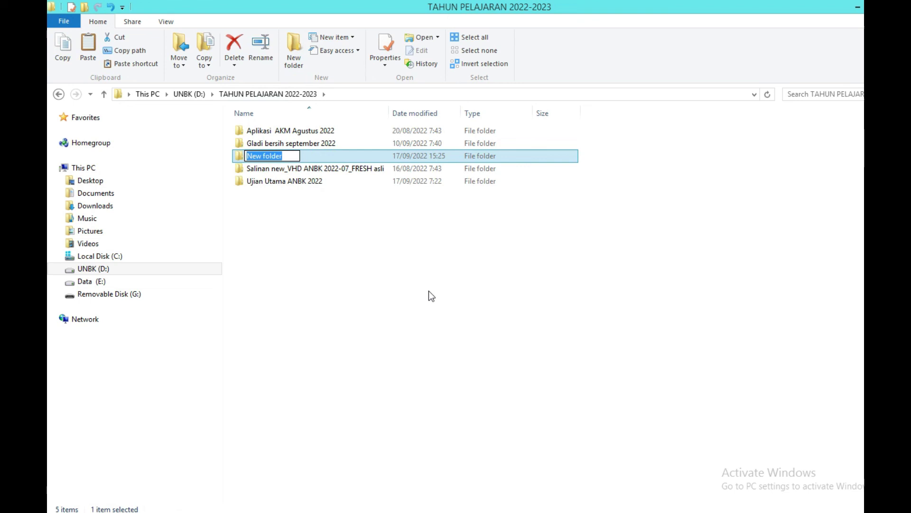
type("Salinan")
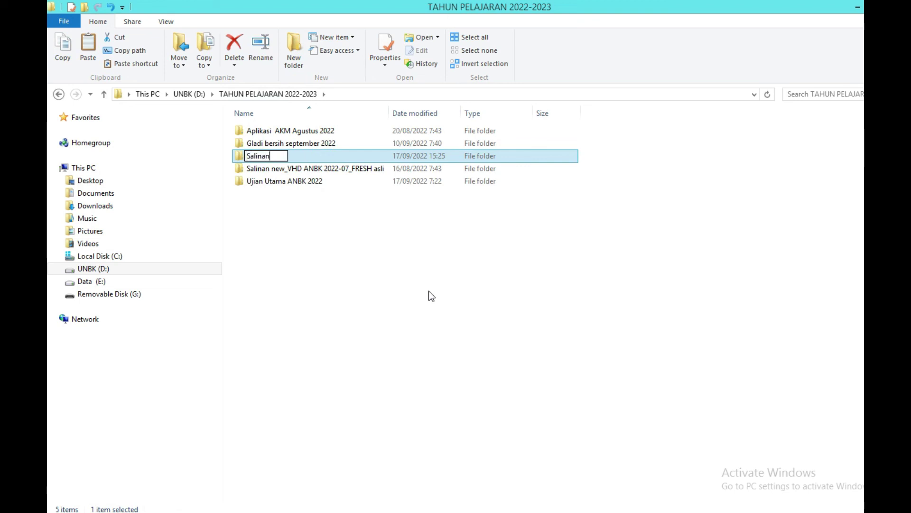
type(" VHD ")
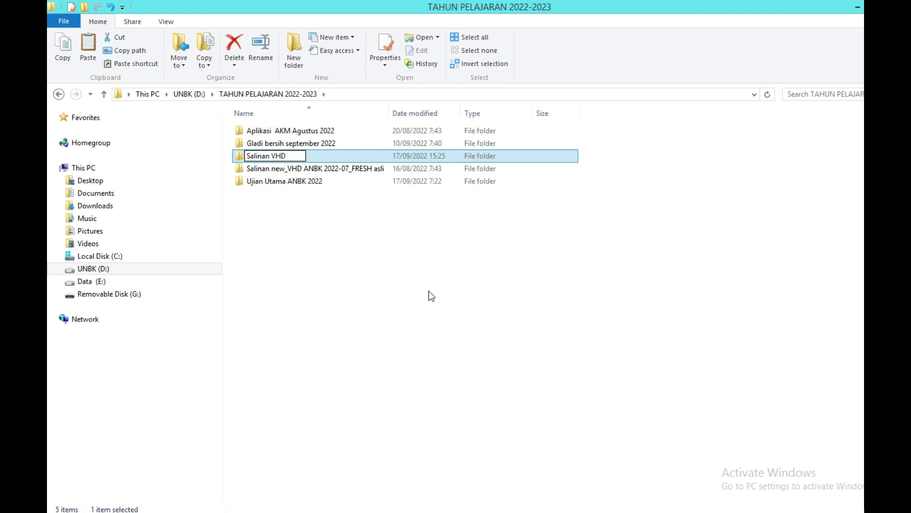
type("SNBK")
key("BackSpace")
key("BackSpace")
key("BackSpace")
key("BackSpace")
key("BackSpace")
type("S")
key("BackSpace")
type("ANBK 2022")
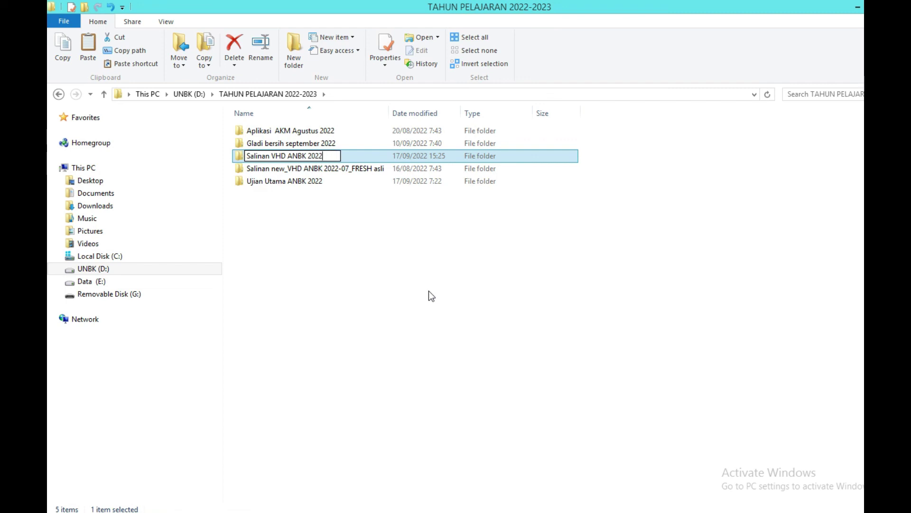
type(" sudah sinkron")
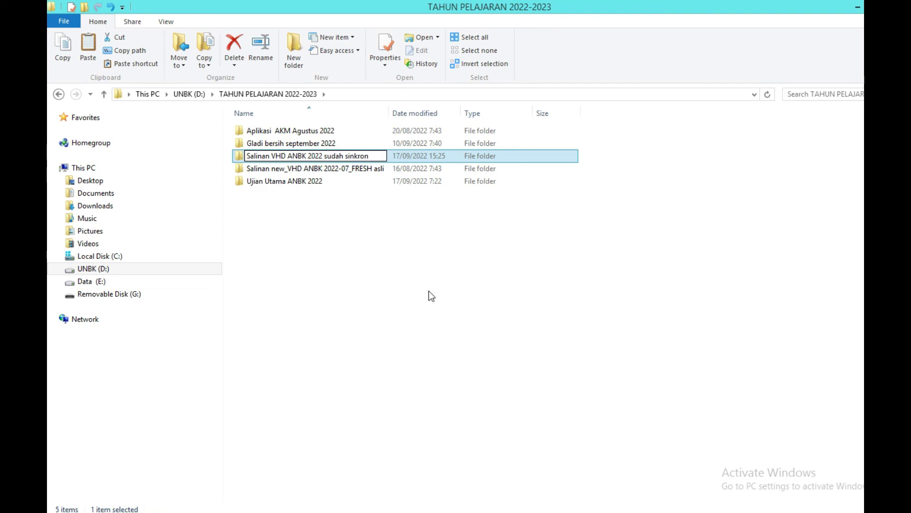
key("Return")
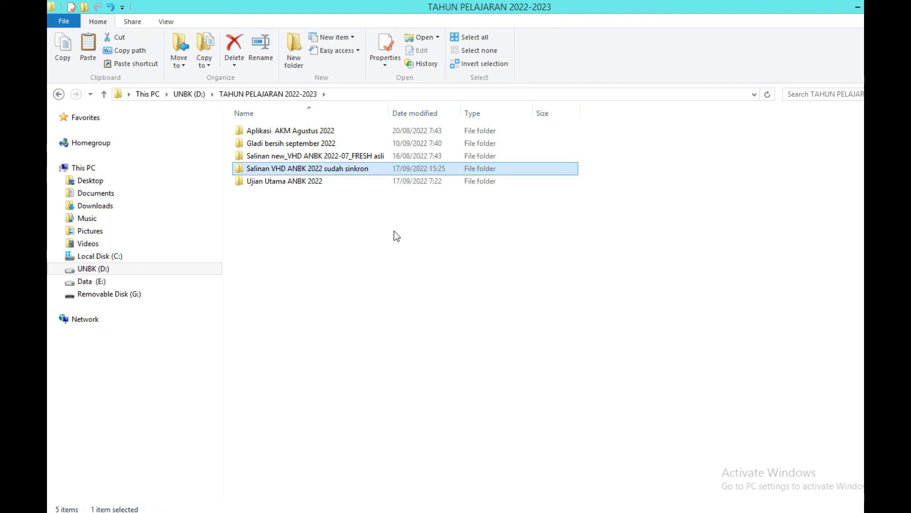
double_click(311, 170)
Paste the 20.8 GB new_VHD ANBK 2022-07_FRESH disk here, then go back up a level.
right_click(345, 185)
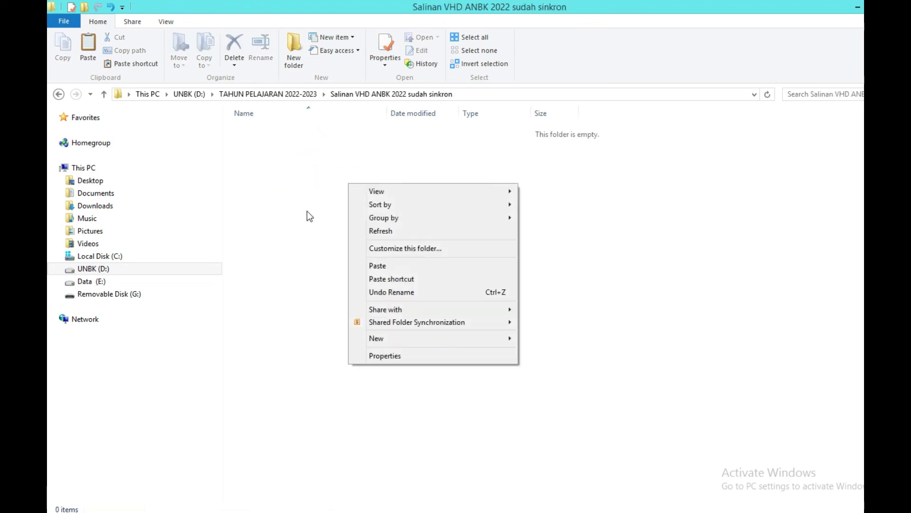
left_click(383, 265)
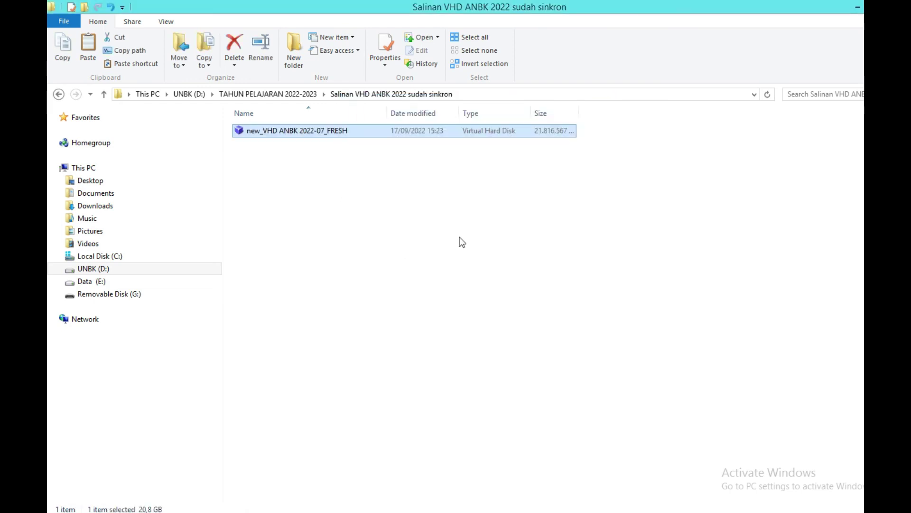
left_click(104, 95)
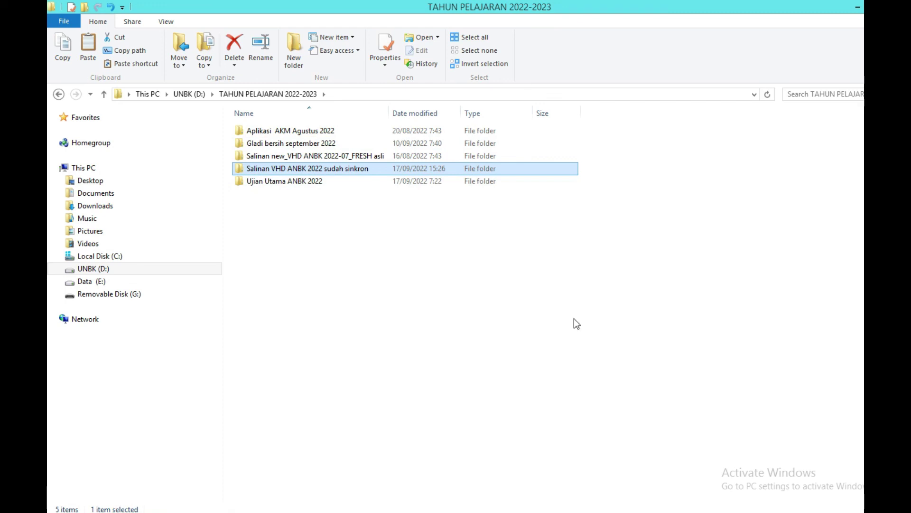
left_click(359, 509)
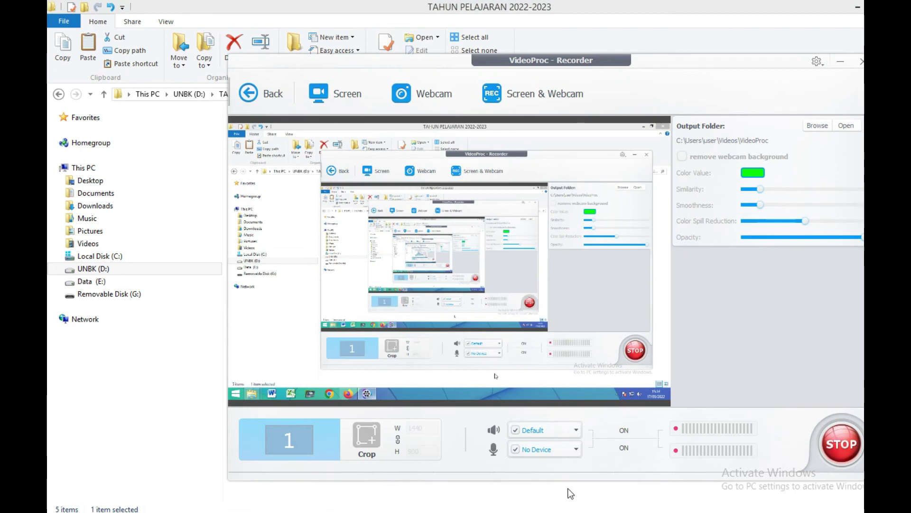